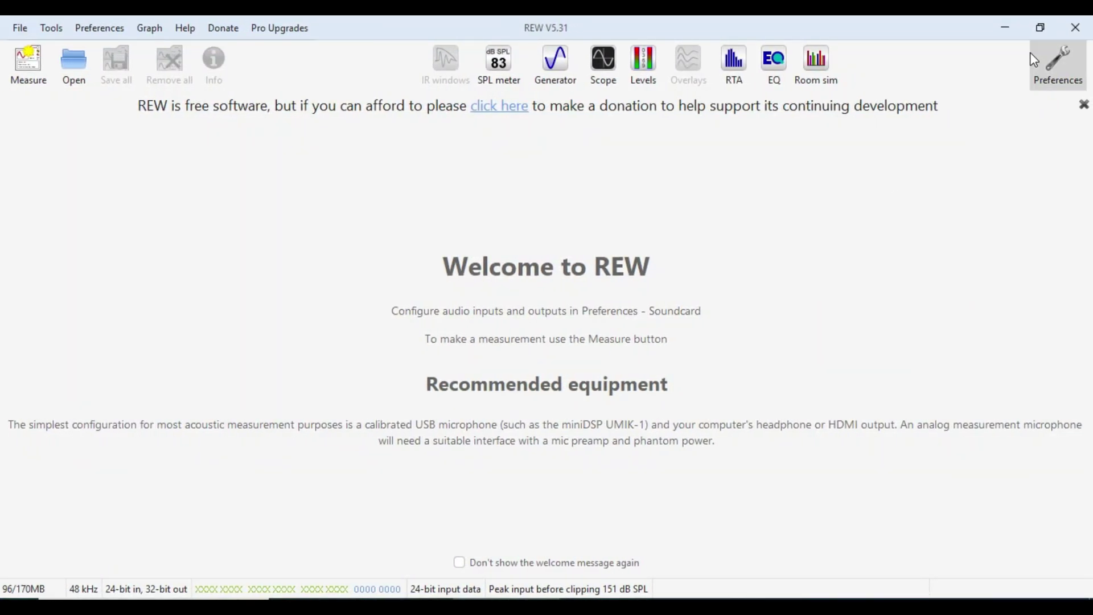
# Make the Umik-1 microphone the Soundcard input device and check its Cal files tab
pyautogui.click(1053, 61)
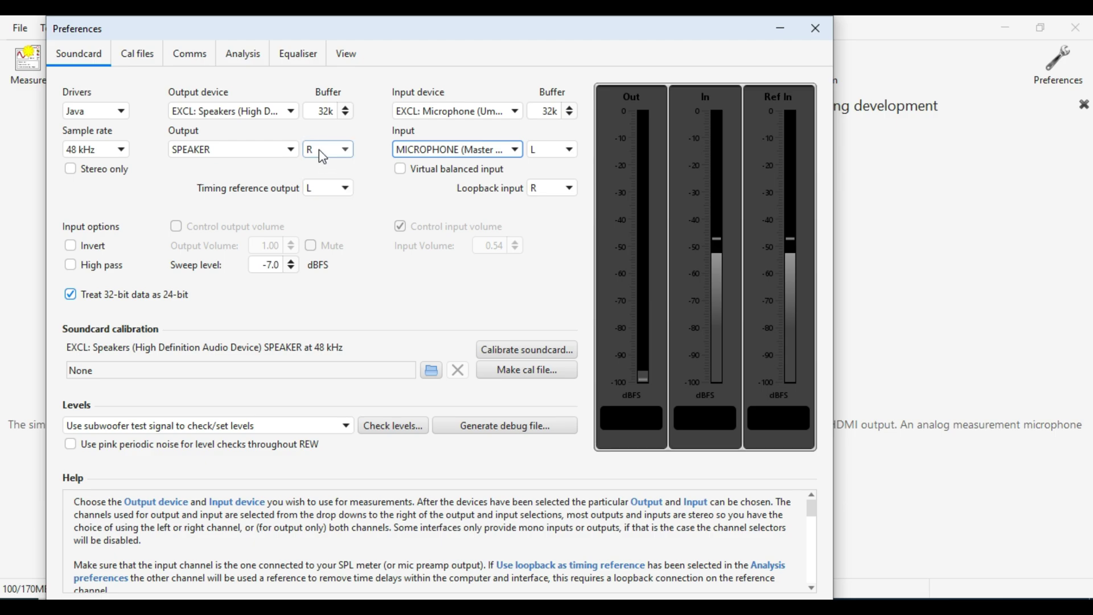
pyautogui.click(518, 111)
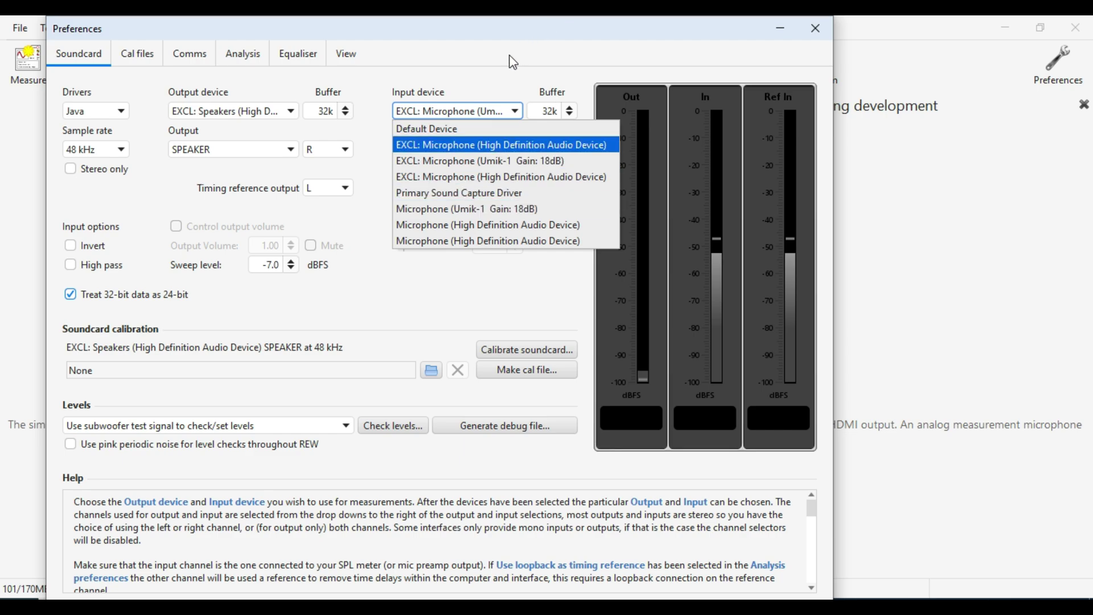
pyautogui.click(491, 163)
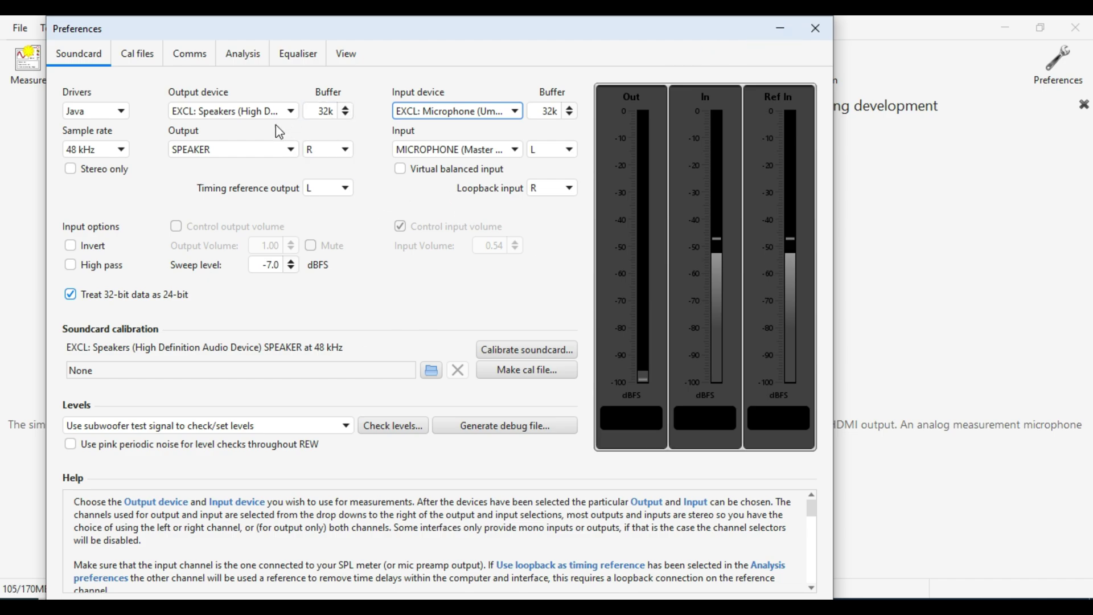
pyautogui.click(142, 57)
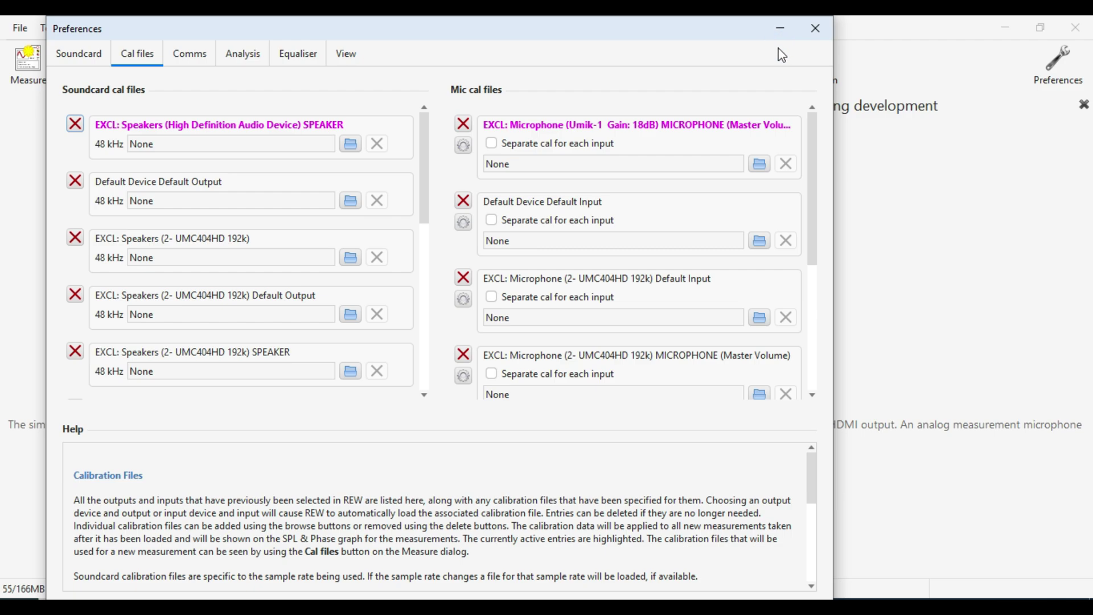
pyautogui.click(815, 31)
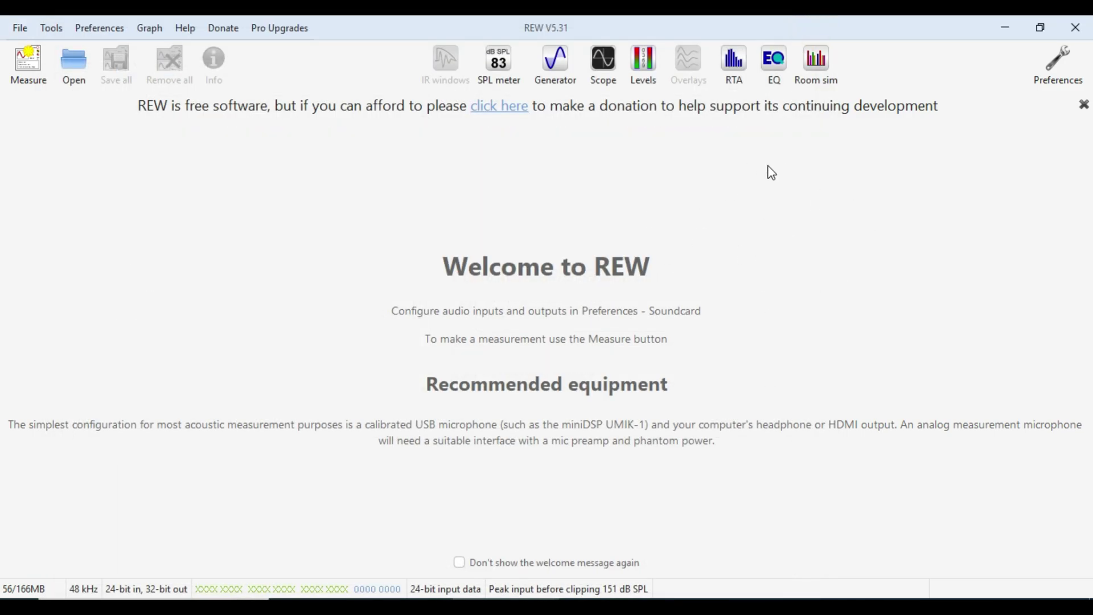
# Set RTA averaging to stop at 105 and send the RTA window behind the main window
pyautogui.click(740, 68)
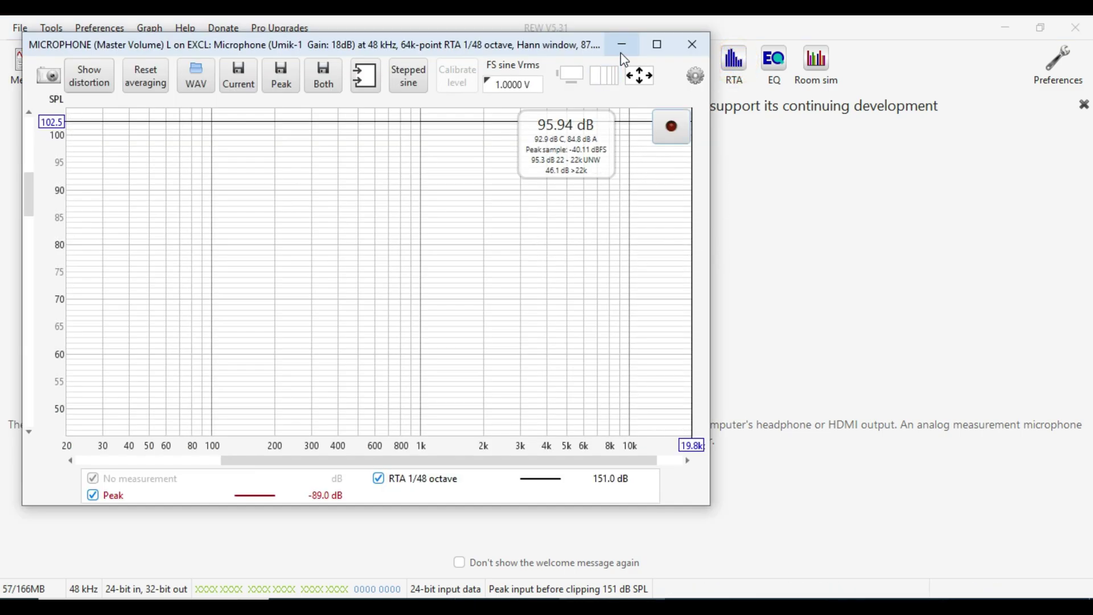
pyautogui.click(695, 78)
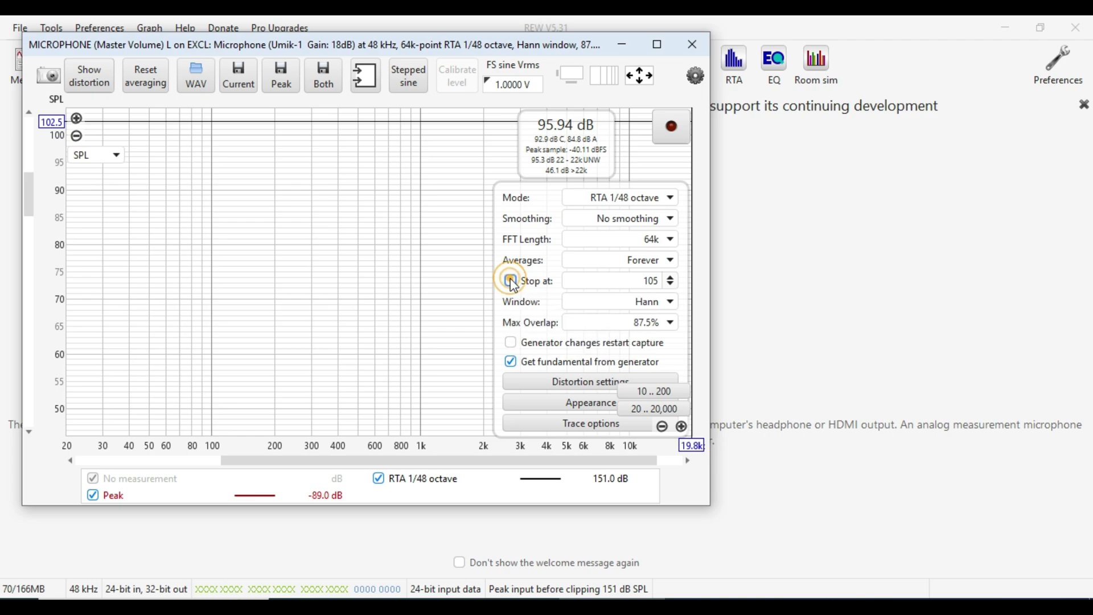
pyautogui.click(639, 288)
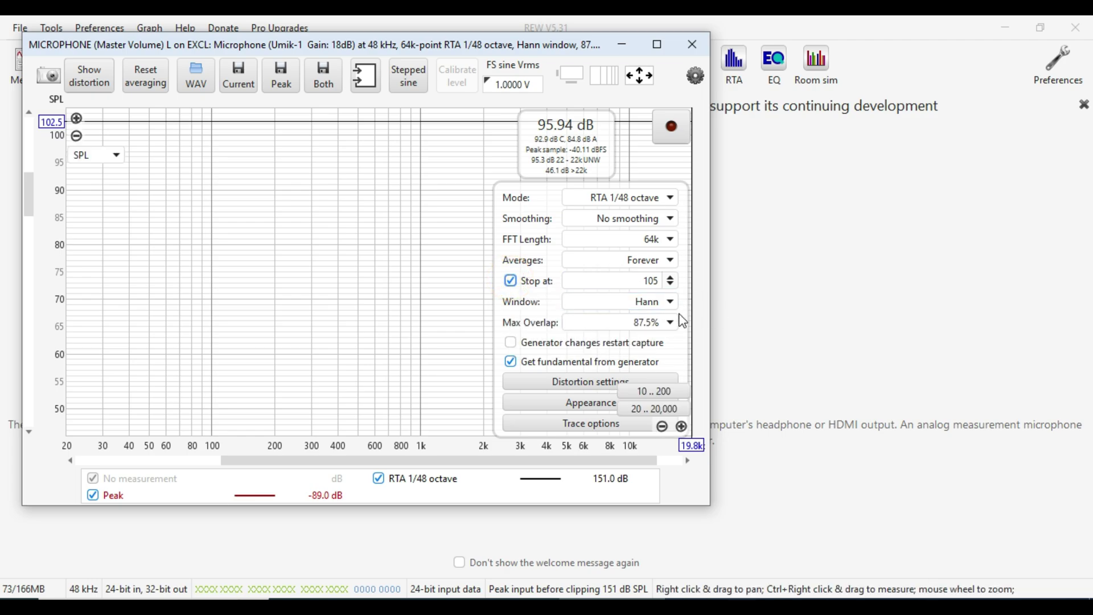
pyautogui.click(766, 349)
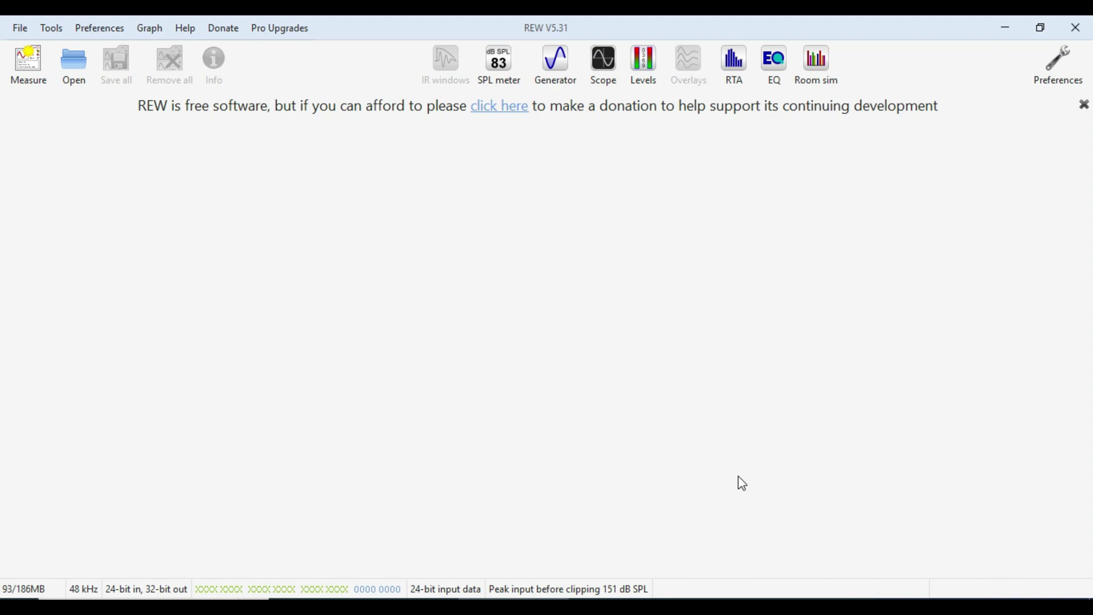
# From DSP PC-Tool's Phase, Polarity & Time page, reset the output equalizer and output highpass/lowpass filters
pyautogui.click(712, 598)
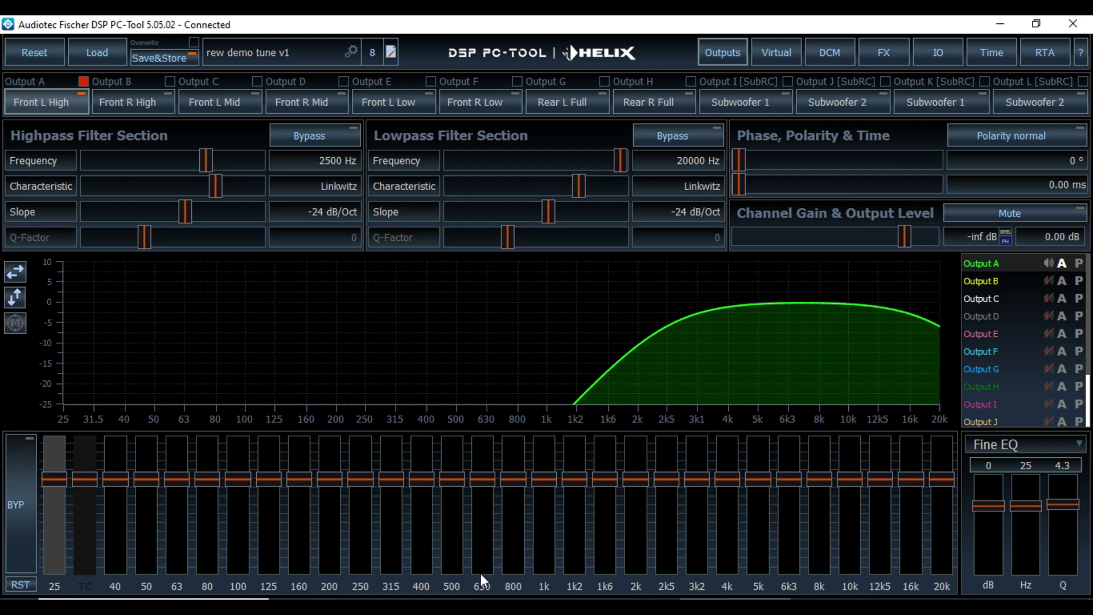
pyautogui.click(1012, 49)
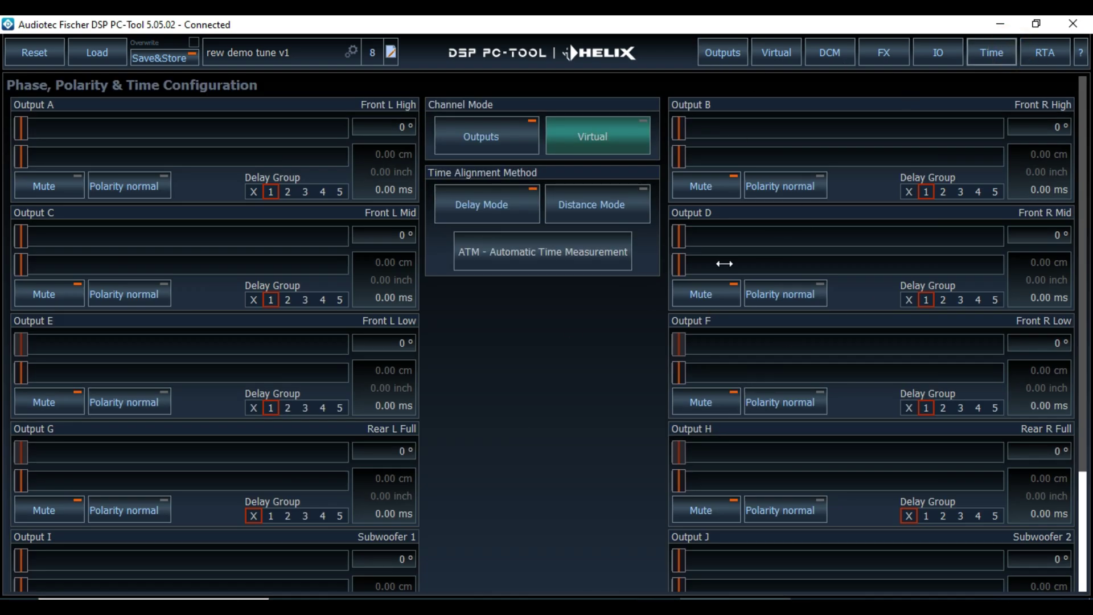
pyautogui.click(52, 50)
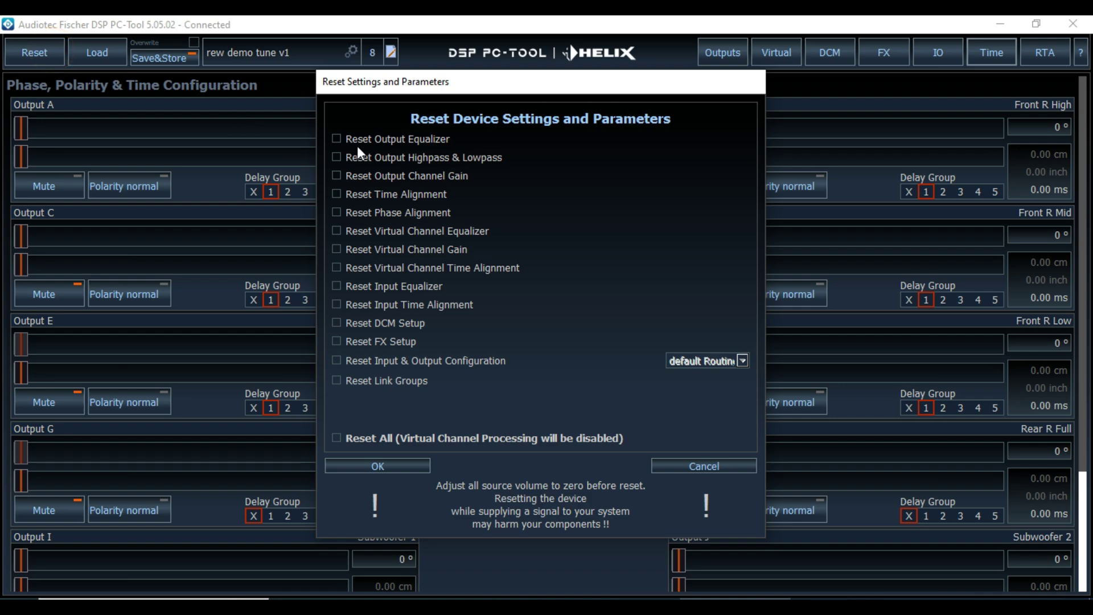
pyautogui.click(336, 139)
pyautogui.click(337, 157)
pyautogui.click(416, 465)
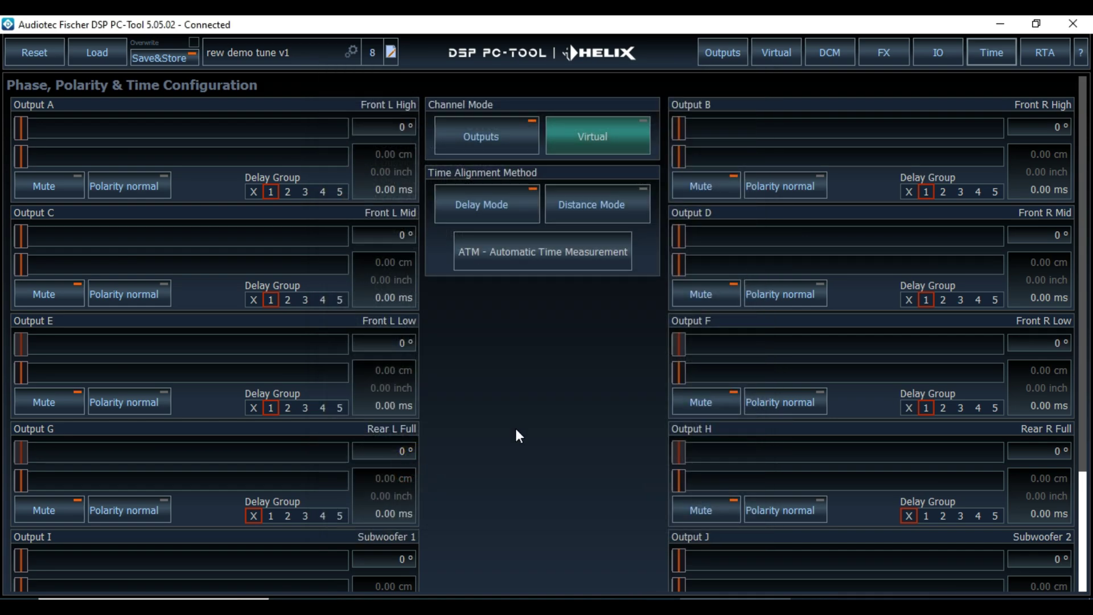
# Give Front L High a 1000 Hz highpass and bypass its lowpass filter
pyautogui.click(731, 46)
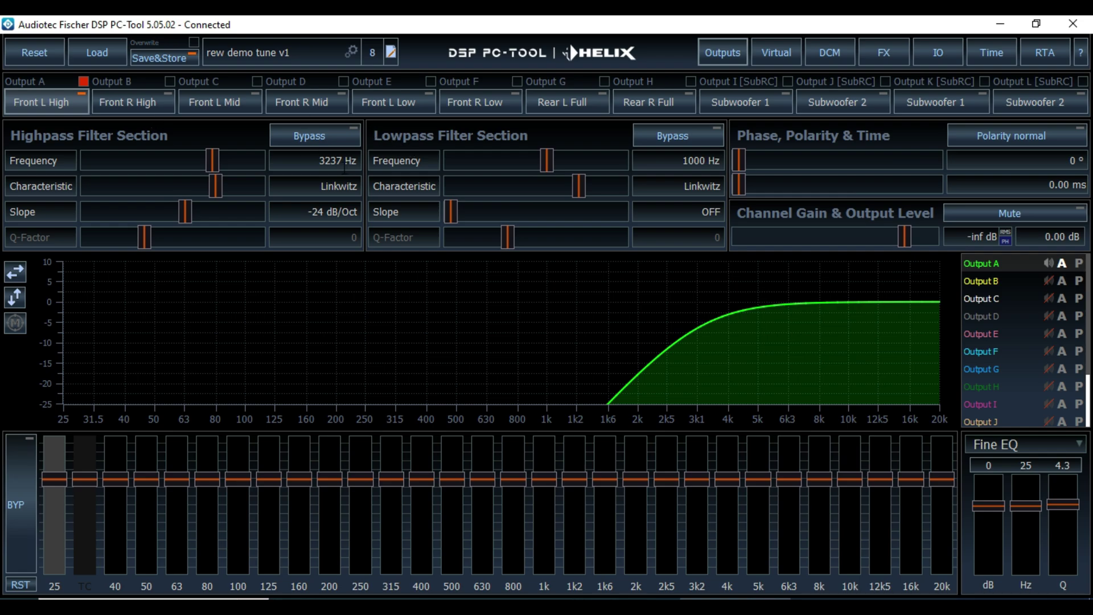
pyautogui.doubleClick(312, 160)
pyautogui.write('1000')
pyautogui.press('Return')
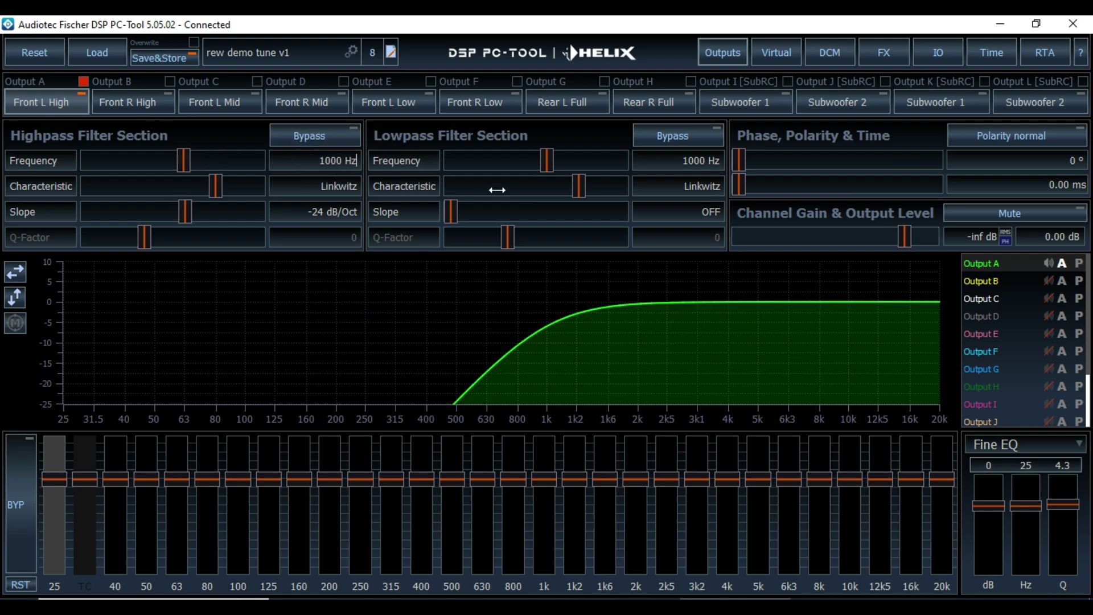
pyautogui.click(658, 137)
# Set the Front R High highpass frequency to 1000 Hz
pyautogui.click(151, 102)
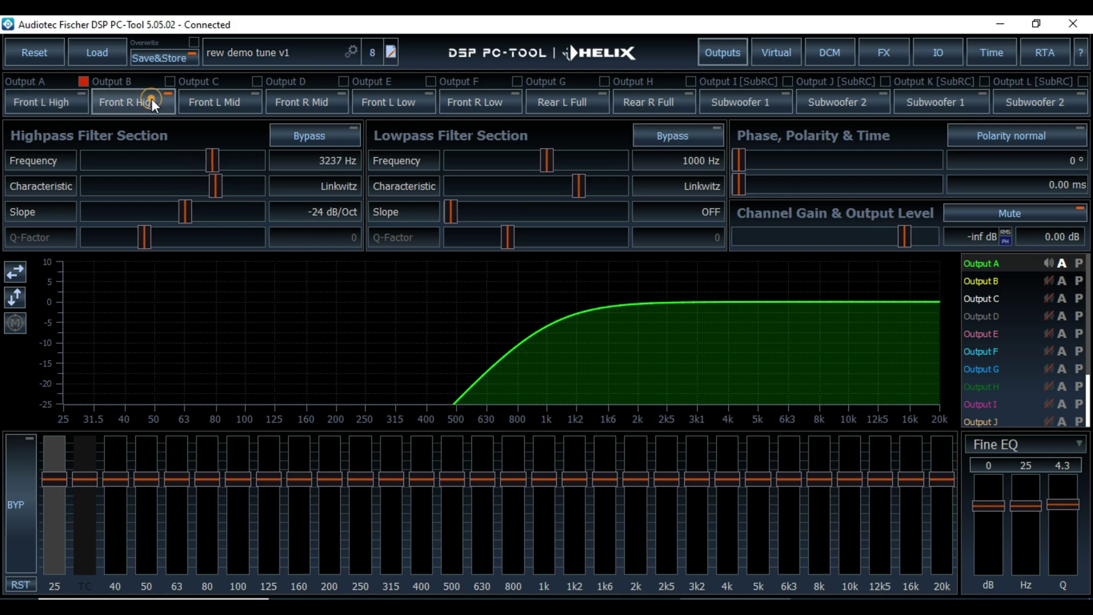
pyautogui.click(292, 152)
pyautogui.write('1000')
pyautogui.press('Return')
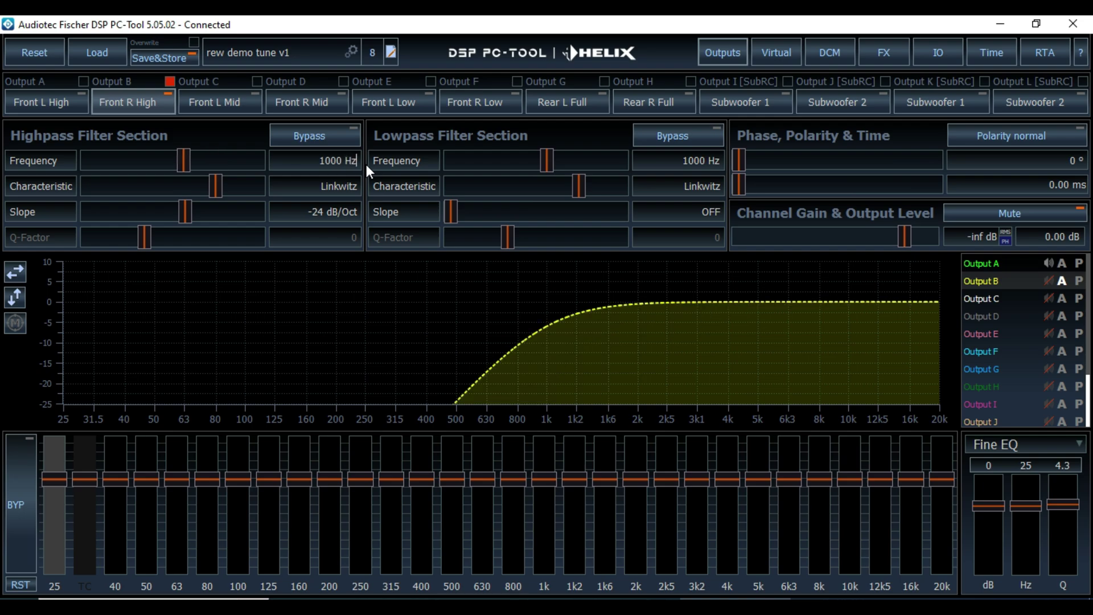
# Bypass Front R High's lowpass and both Front L Mid filters, confirming the warning
pyautogui.click(668, 135)
pyautogui.click(230, 102)
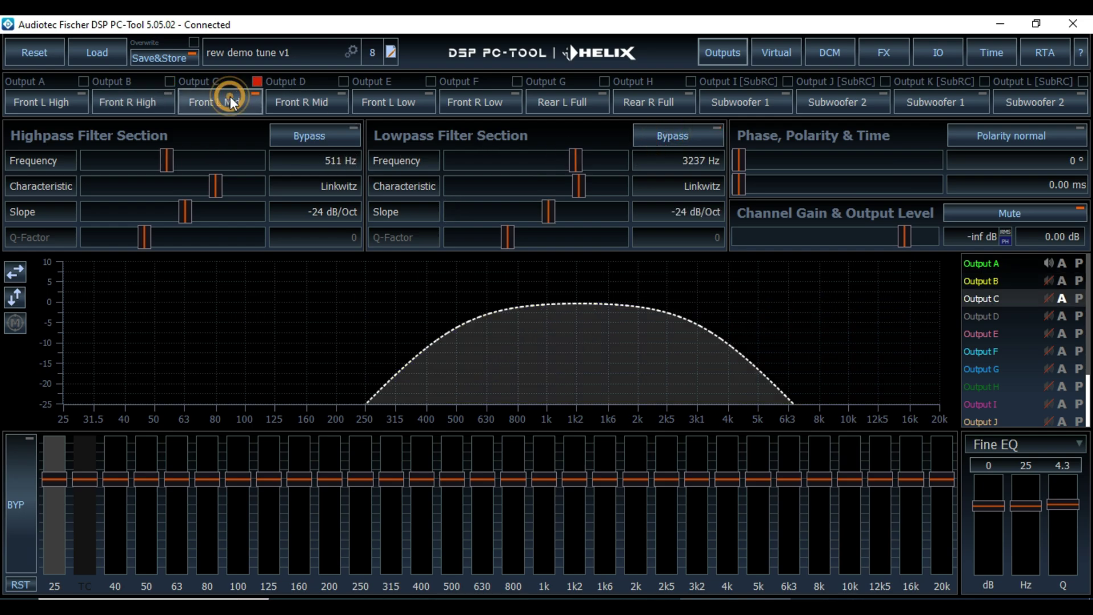
pyautogui.click(293, 135)
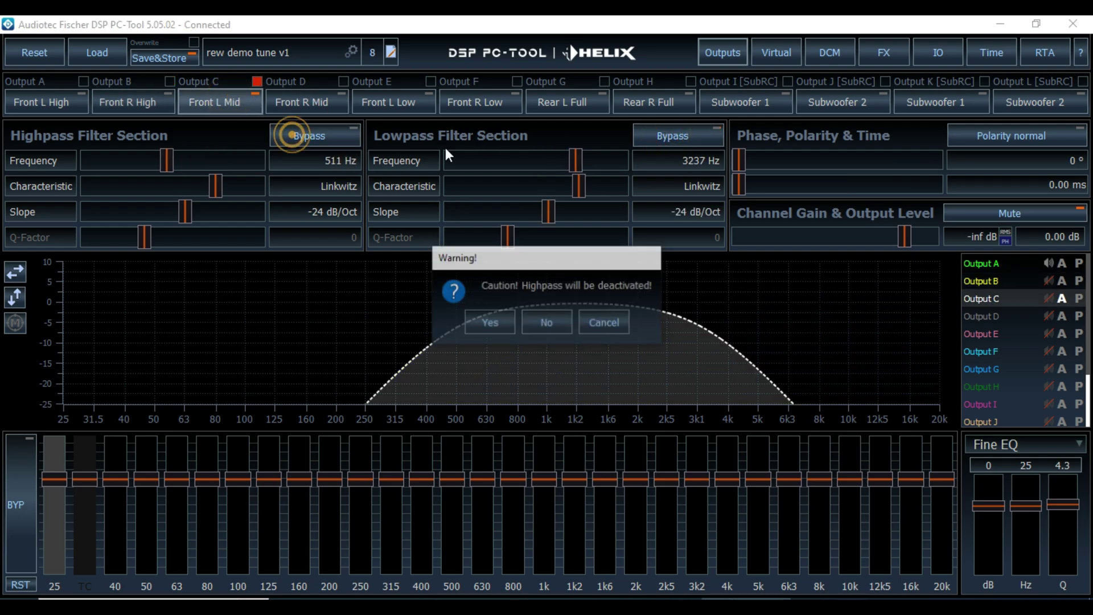
pyautogui.click(489, 320)
pyautogui.click(691, 140)
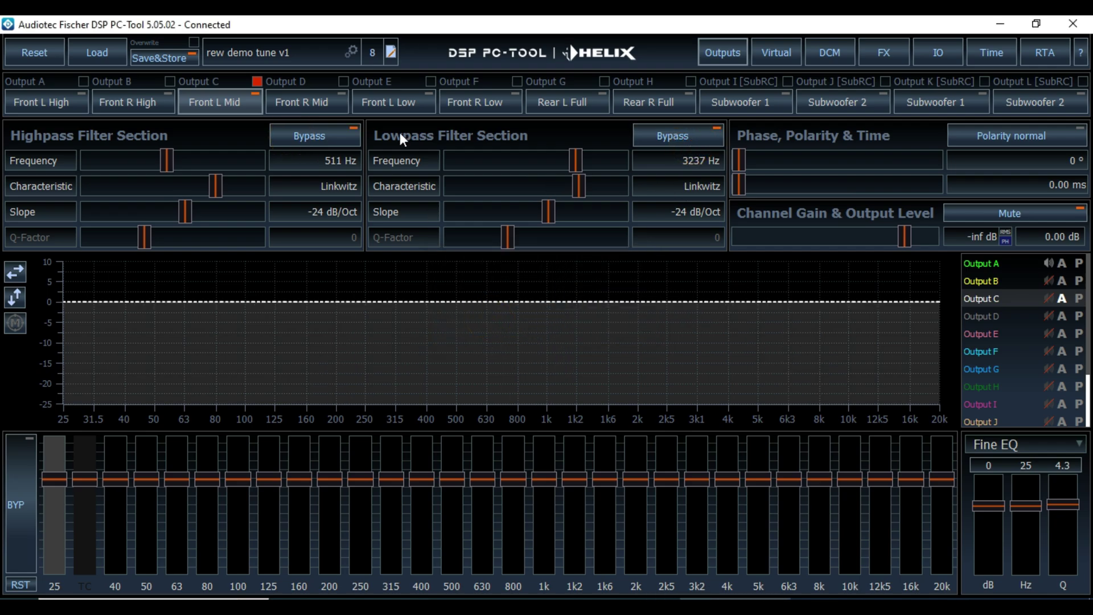
# Bypass the highpass and lowpass filters on Front R Mid and Front L Low
pyautogui.click(296, 109)
pyautogui.click(305, 131)
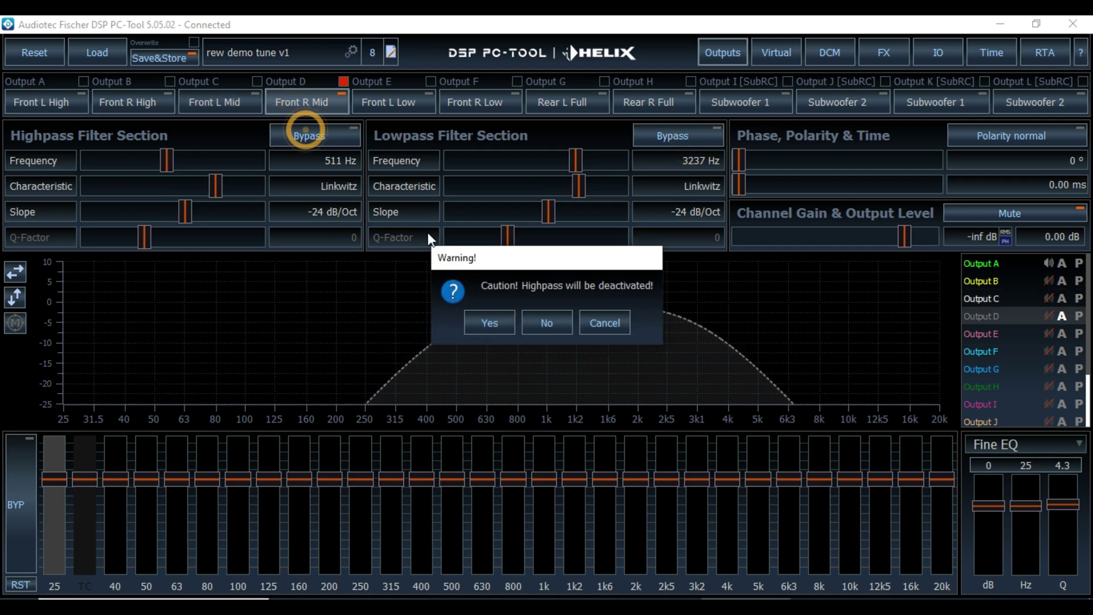
pyautogui.click(475, 320)
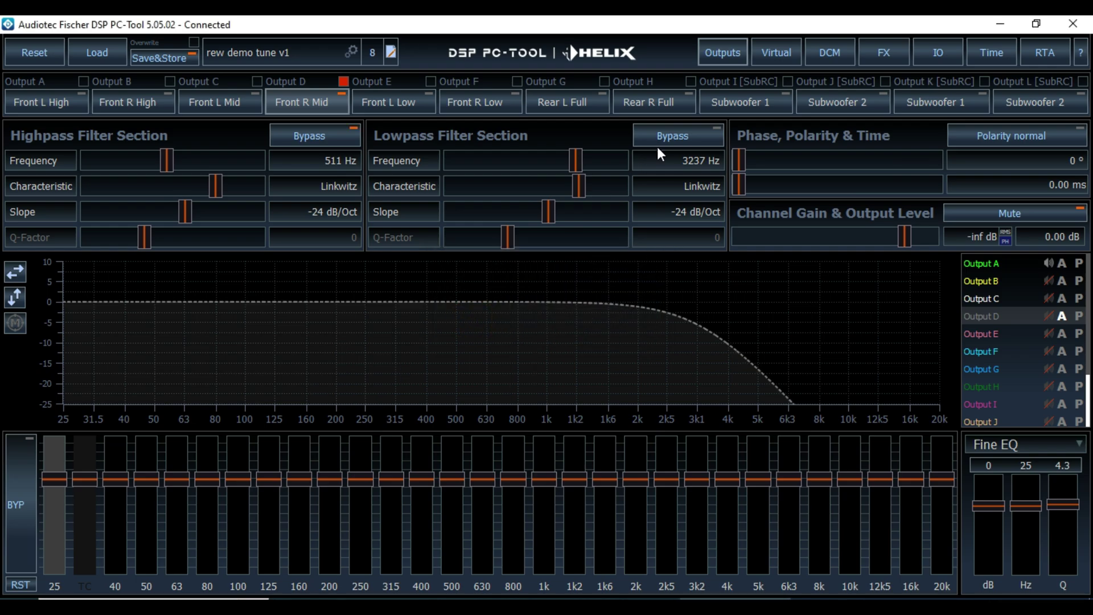
pyautogui.click(658, 143)
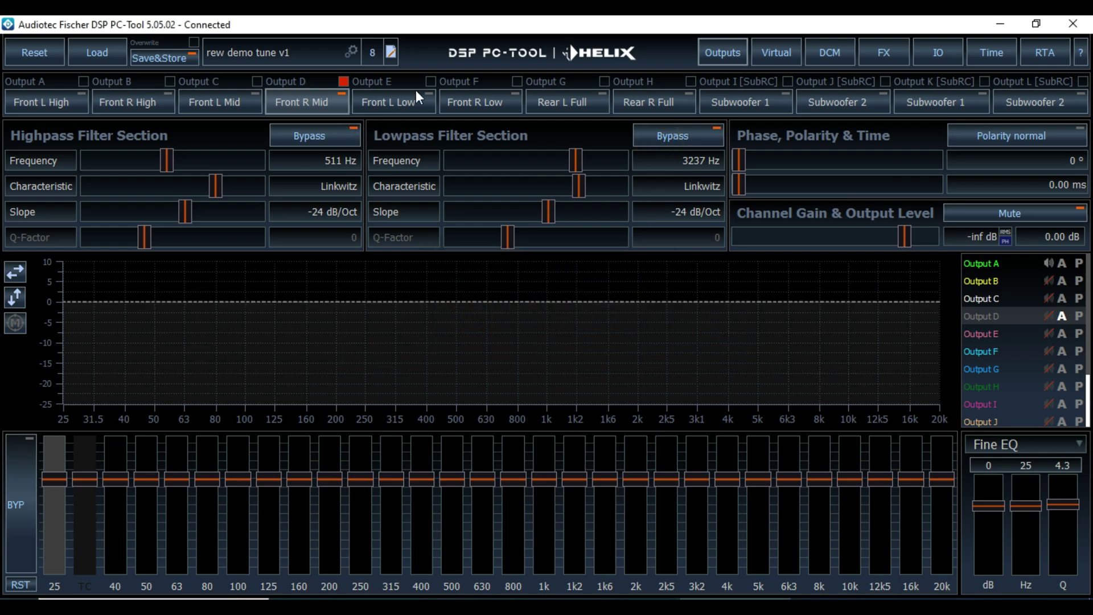
pyautogui.click(404, 106)
pyautogui.click(337, 129)
pyautogui.click(494, 325)
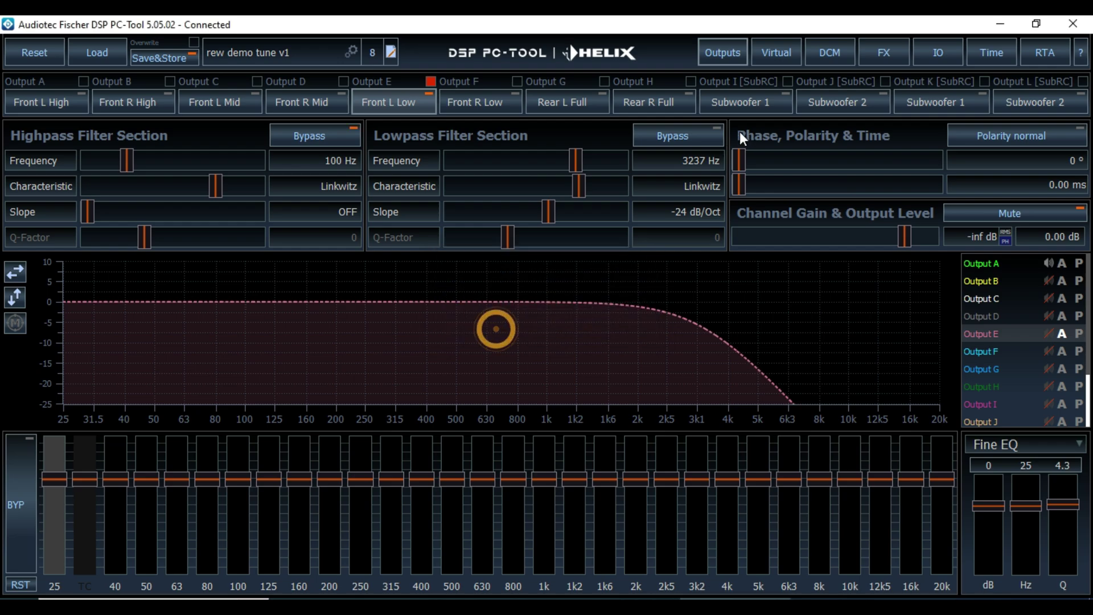
pyautogui.click(711, 132)
# Bypass both the highpass and lowpass filters on Front R Low
pyautogui.click(464, 105)
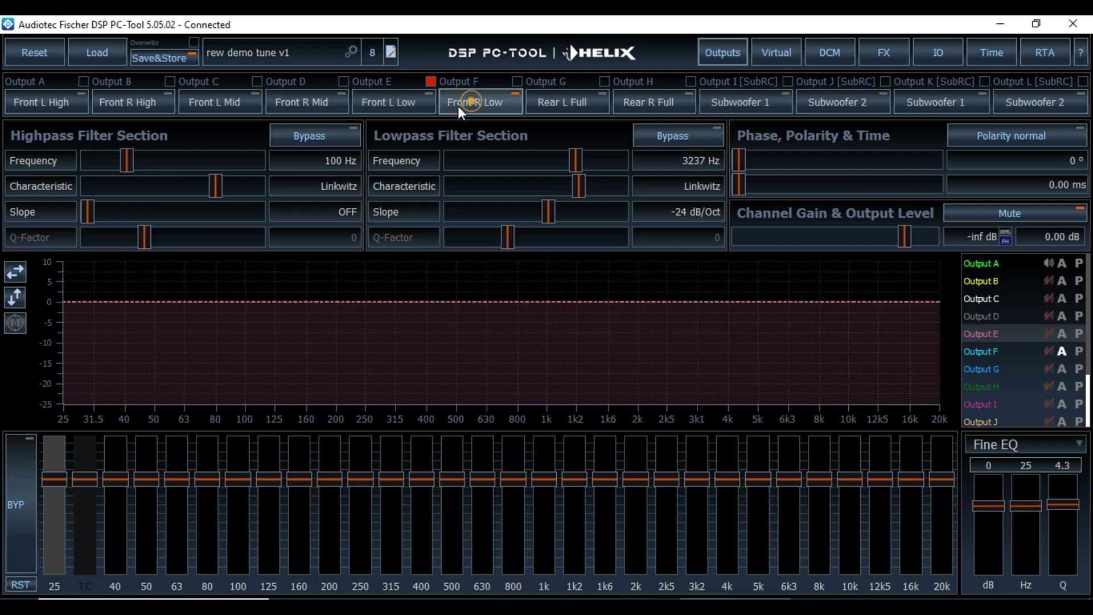
pyautogui.click(330, 134)
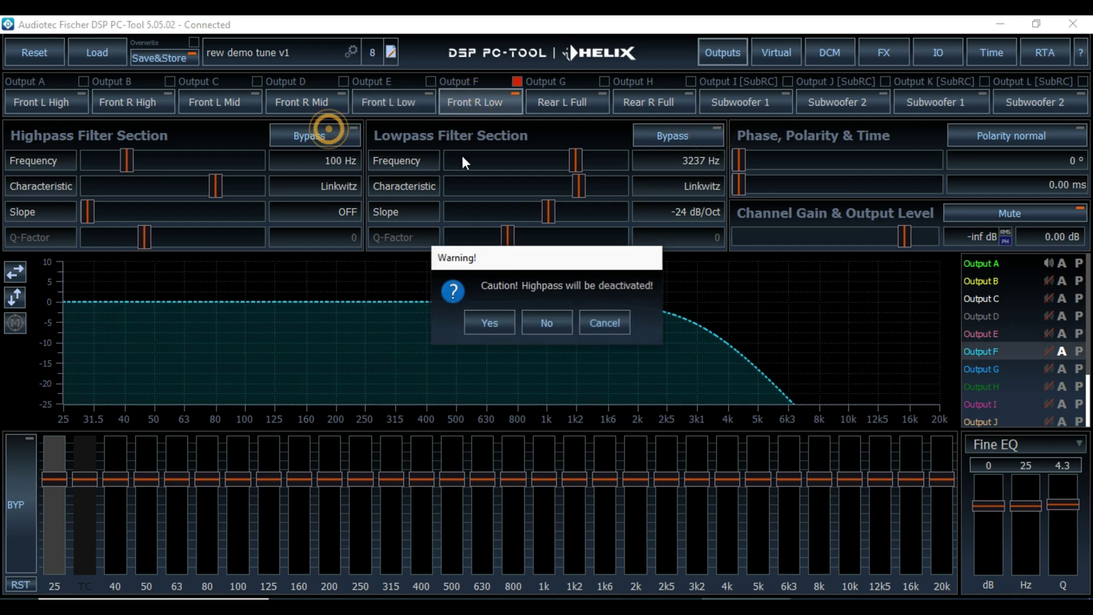
pyautogui.click(480, 325)
pyautogui.click(677, 127)
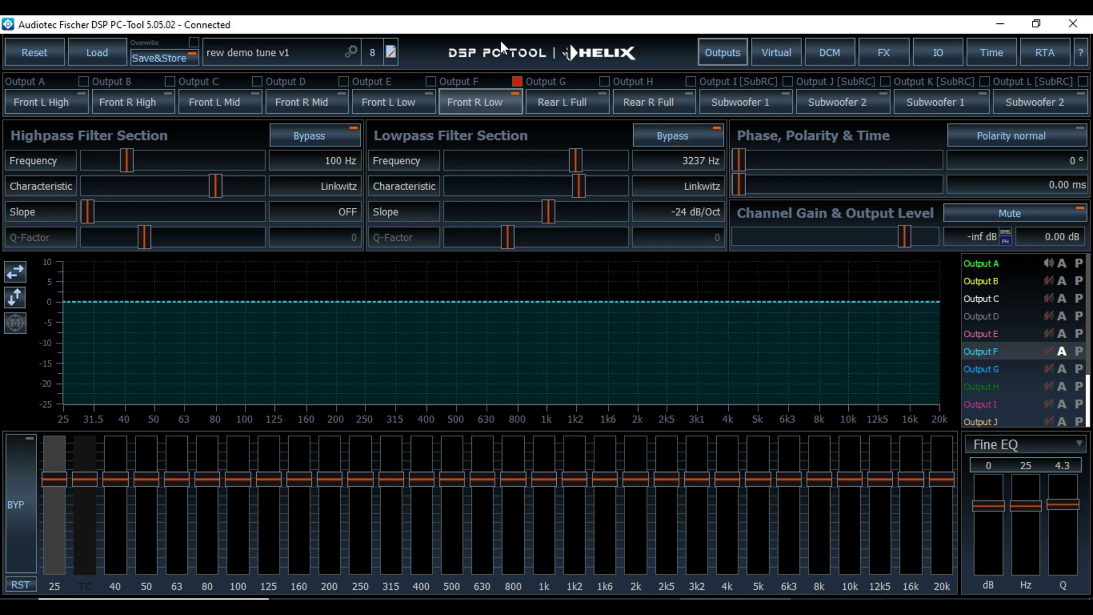
# Bypass the Subwoofer 1 channels' 80 Hz lowpass and the second channel's highpass and lowpass
pyautogui.click(753, 105)
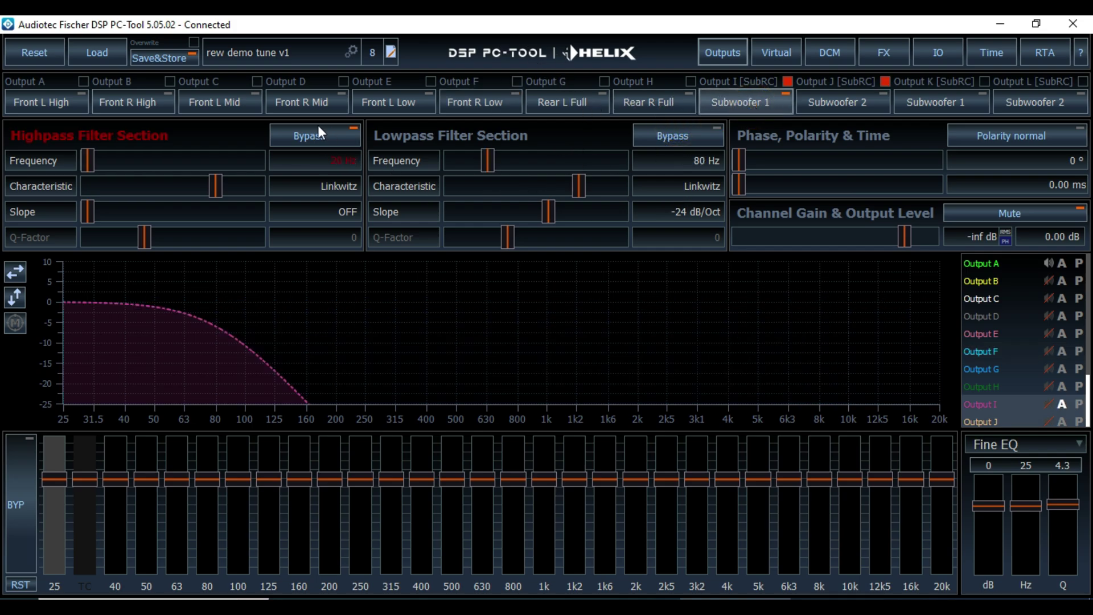
pyautogui.click(664, 140)
pyautogui.click(921, 97)
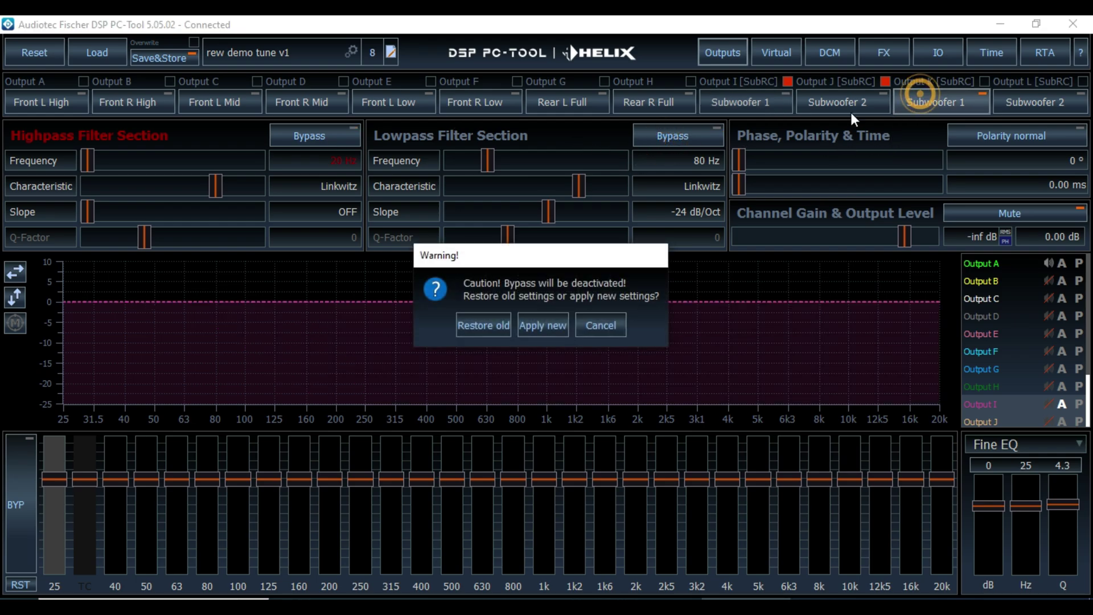
pyautogui.click(531, 326)
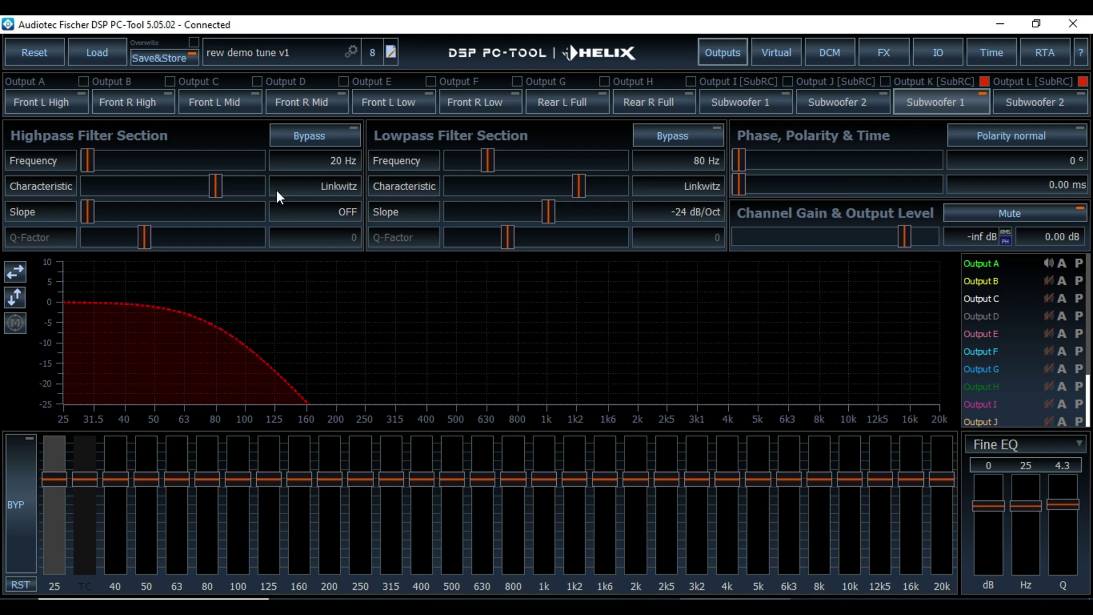
pyautogui.click(327, 136)
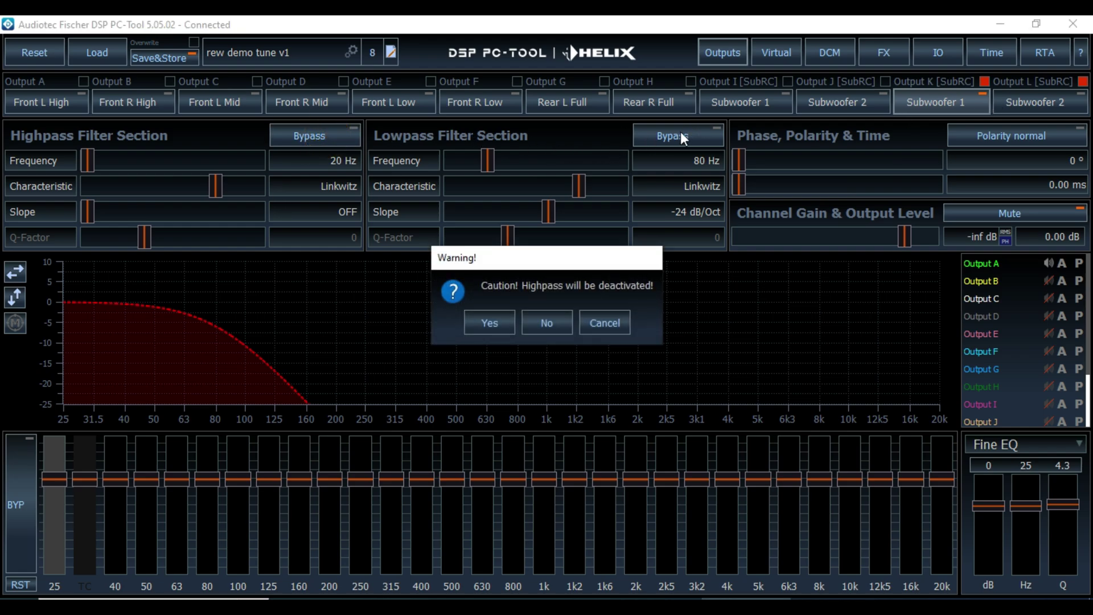
pyautogui.click(491, 324)
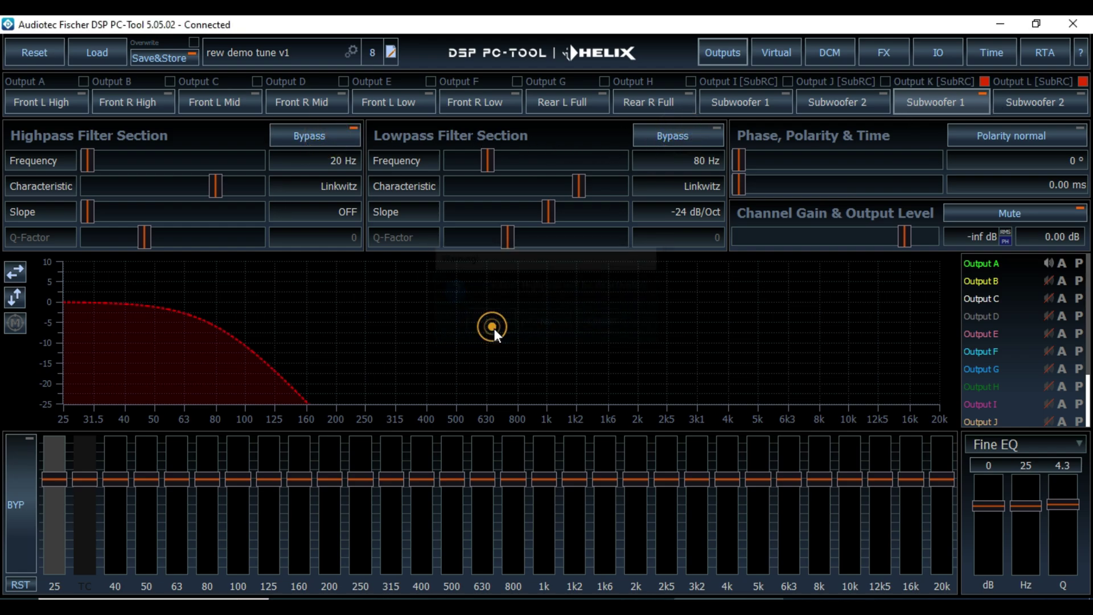
pyautogui.click(672, 135)
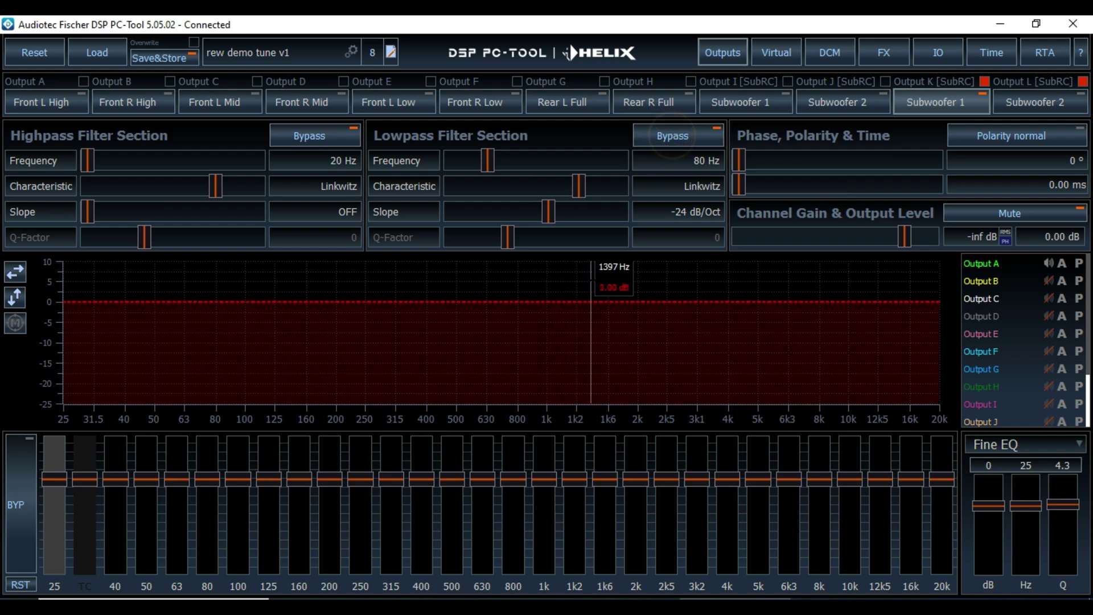
pyautogui.click(1051, 257)
pyautogui.click(1084, 307)
pyautogui.click(1087, 308)
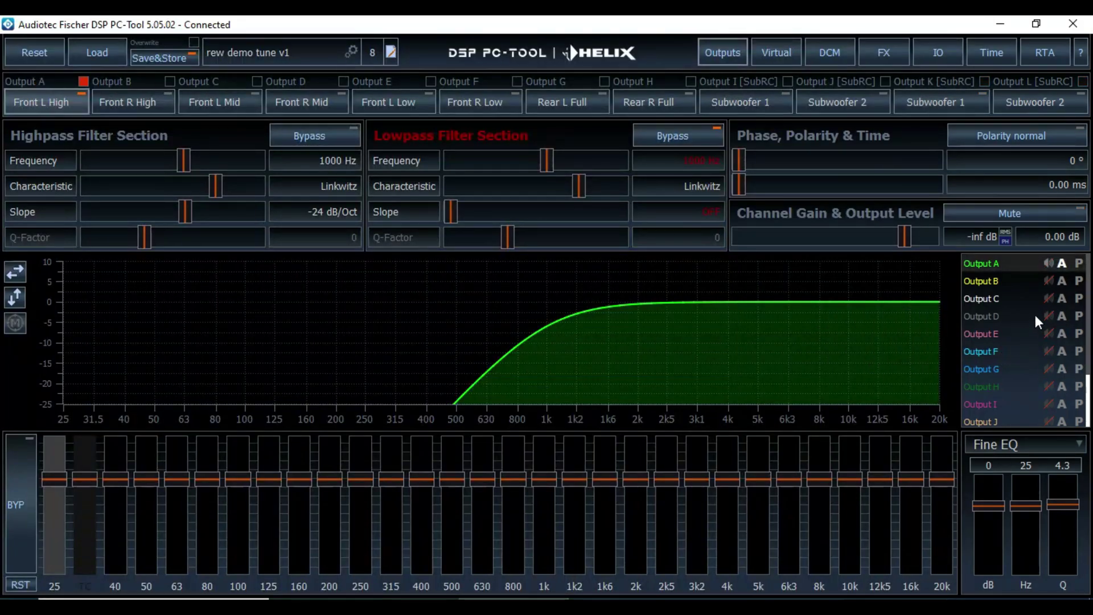
# Mute Output A, unmute Output C, and show Front L Mid's 511 Hz highpass settings
pyautogui.click(1047, 262)
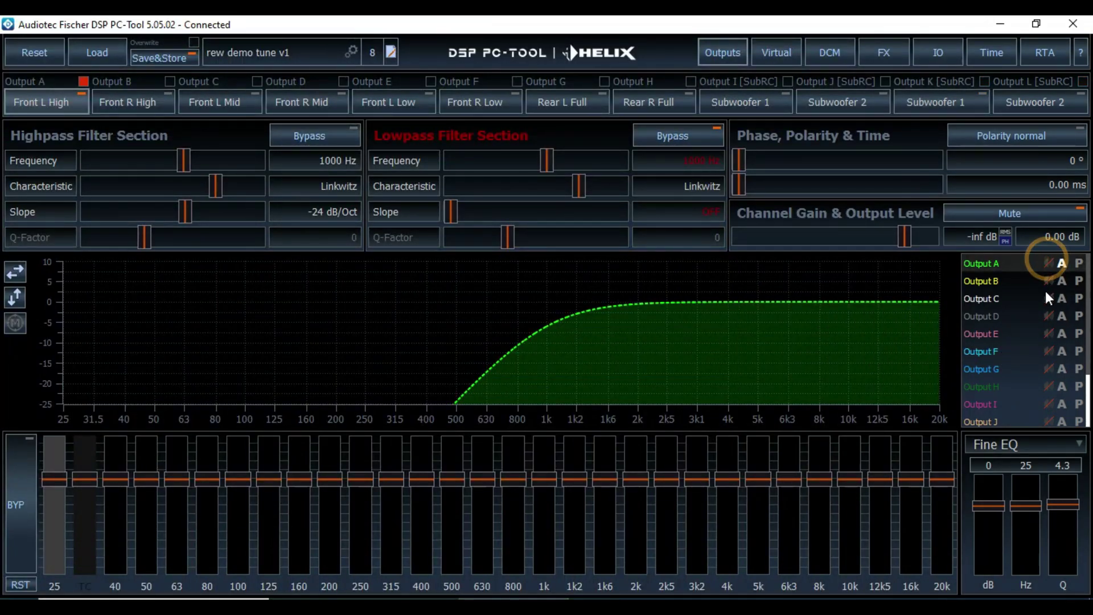
pyautogui.click(1048, 299)
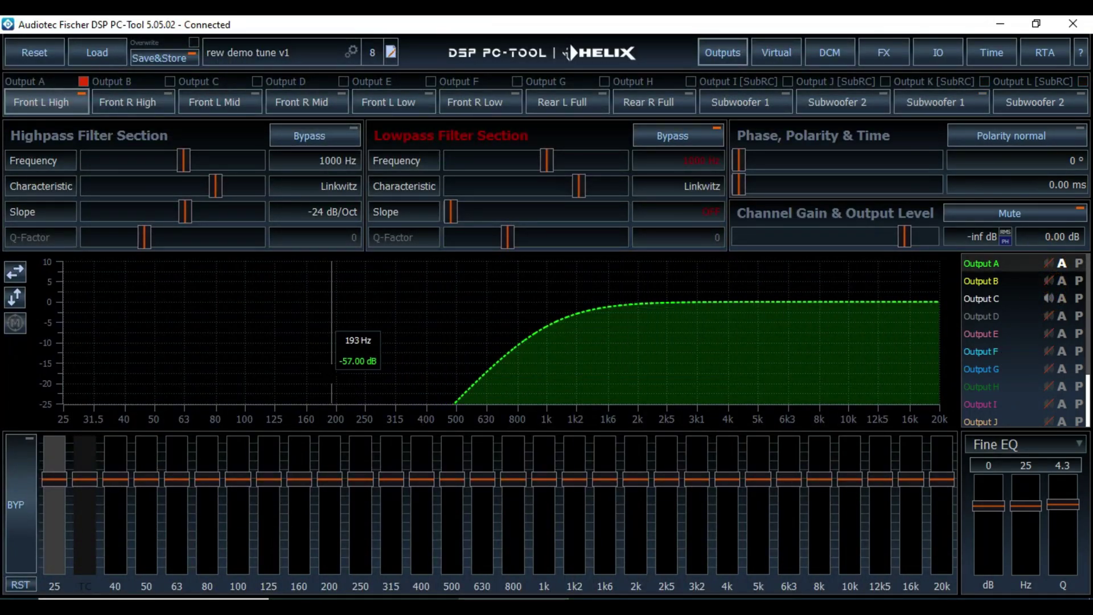
pyautogui.click(231, 109)
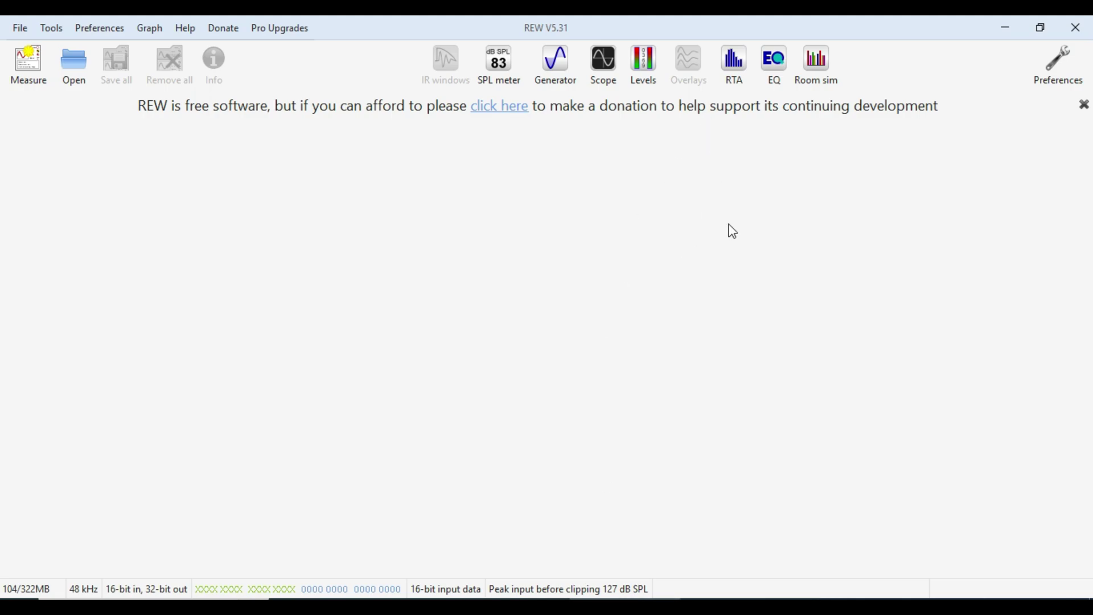
# Run a live RTA capture that averages to 105 passes, checking the RTA settings along the way
pyautogui.click(740, 59)
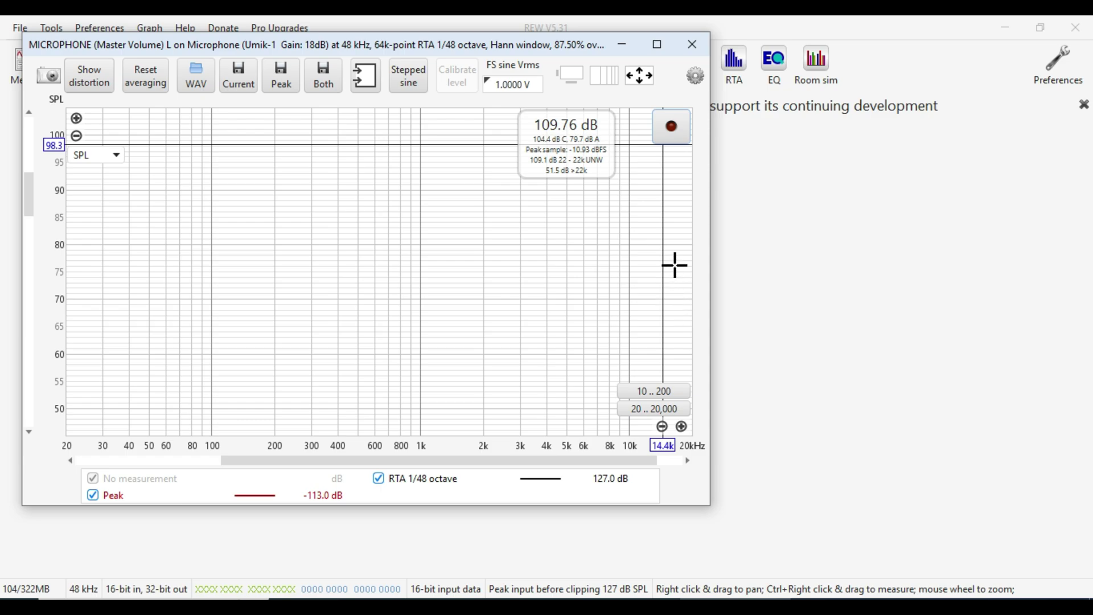
pyautogui.click(668, 138)
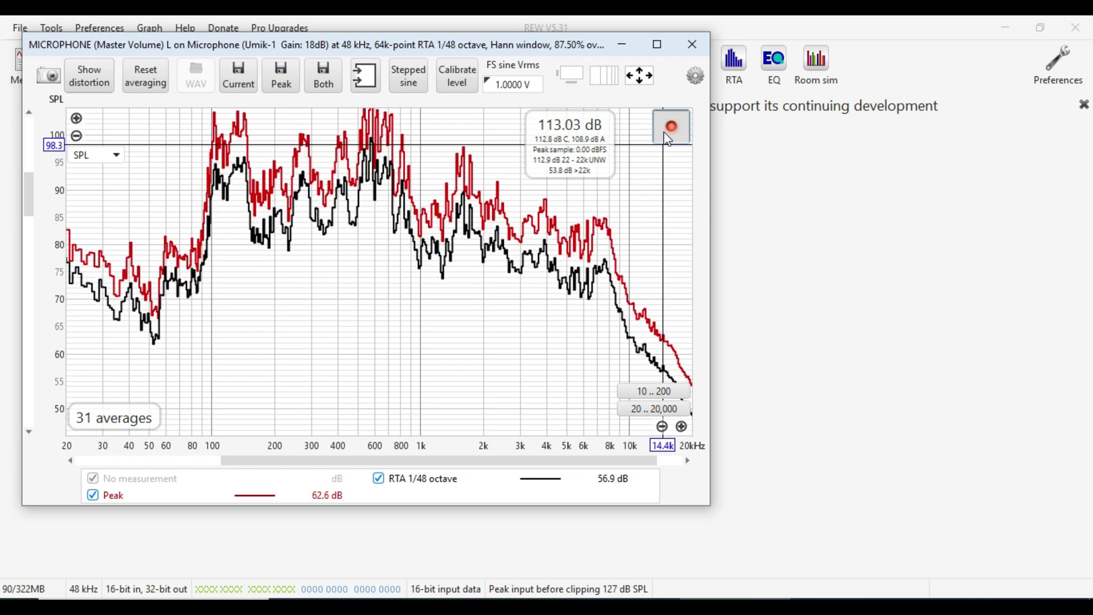
pyautogui.click(697, 77)
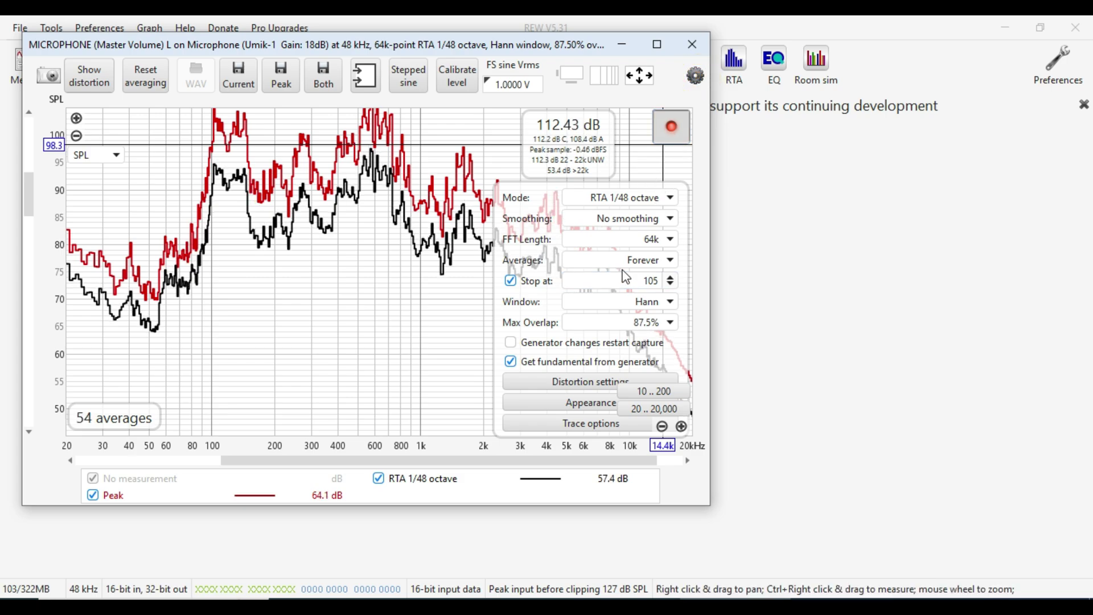
pyautogui.click(695, 84)
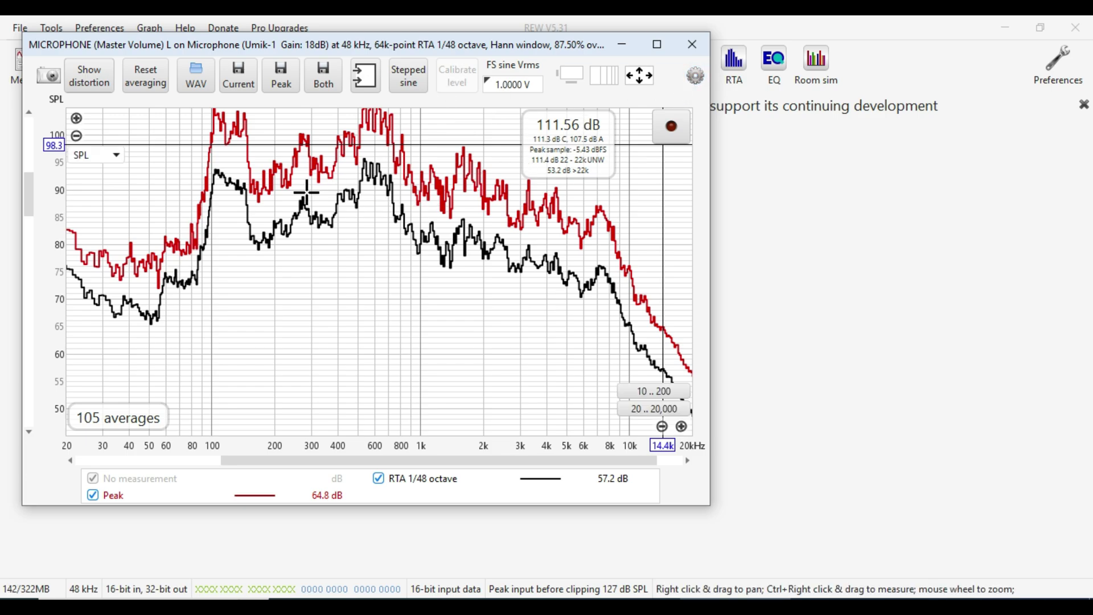
# Save the current RTA trace as a measurement and rename it 'test'
pyautogui.click(238, 77)
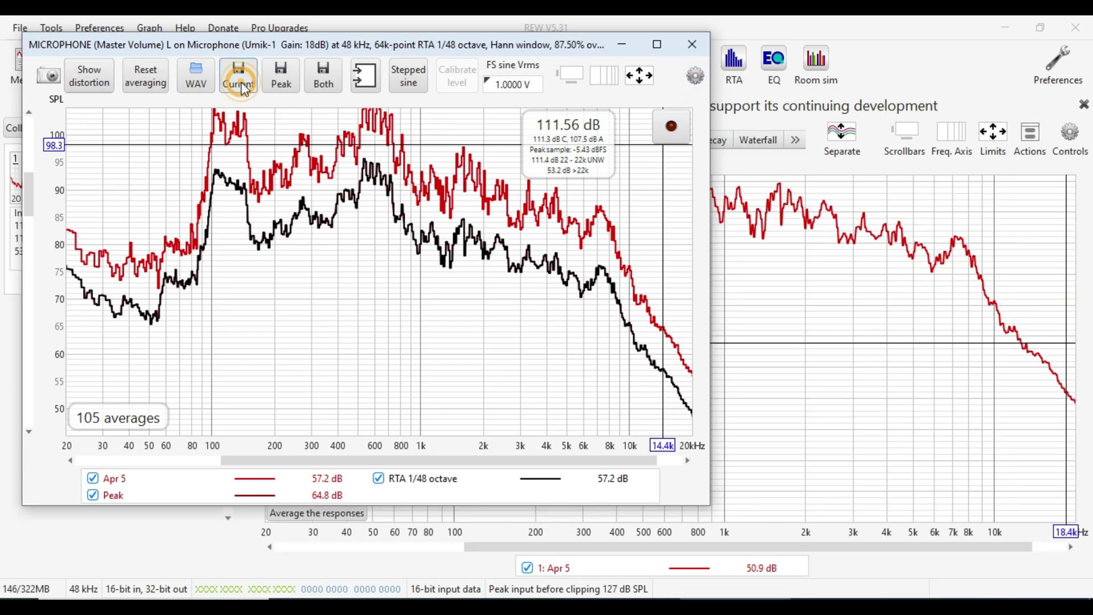
pyautogui.click(620, 45)
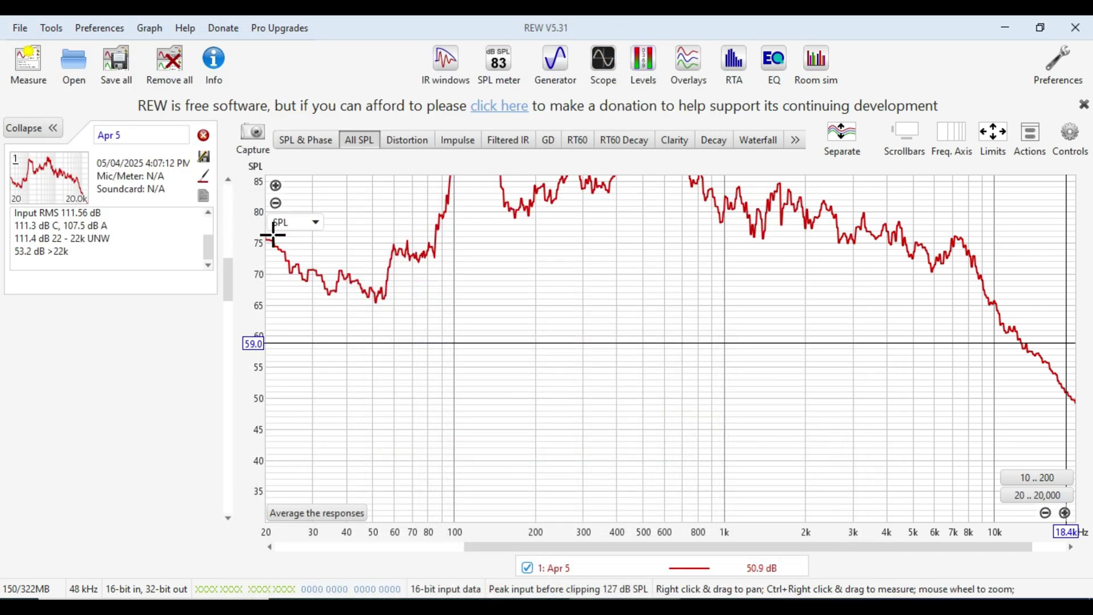
pyautogui.scroll(5, 231, 275)
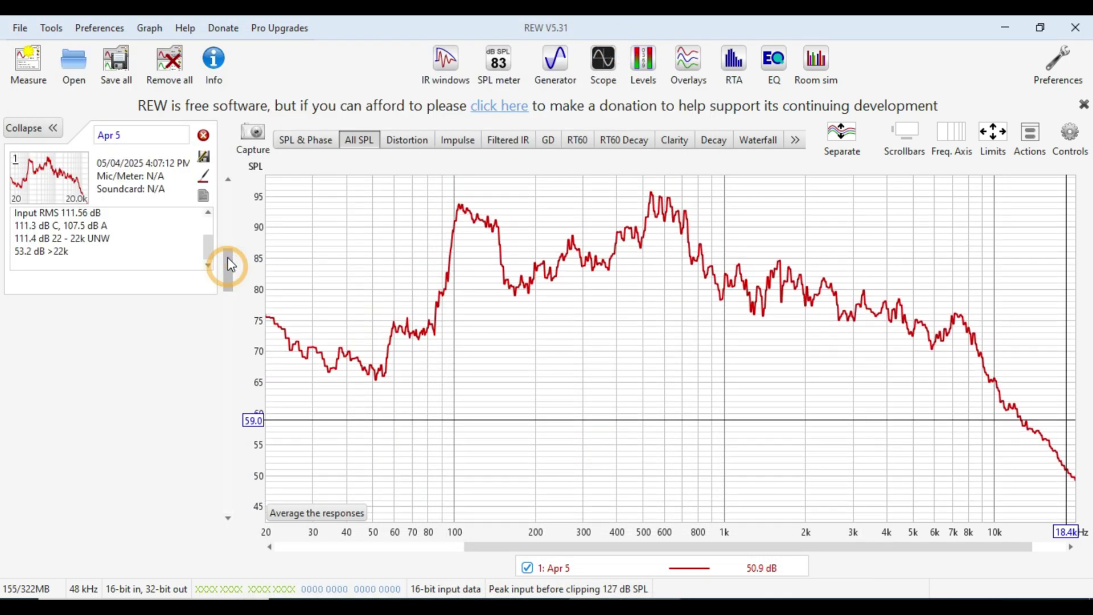
pyautogui.click(162, 142)
pyautogui.write('test')
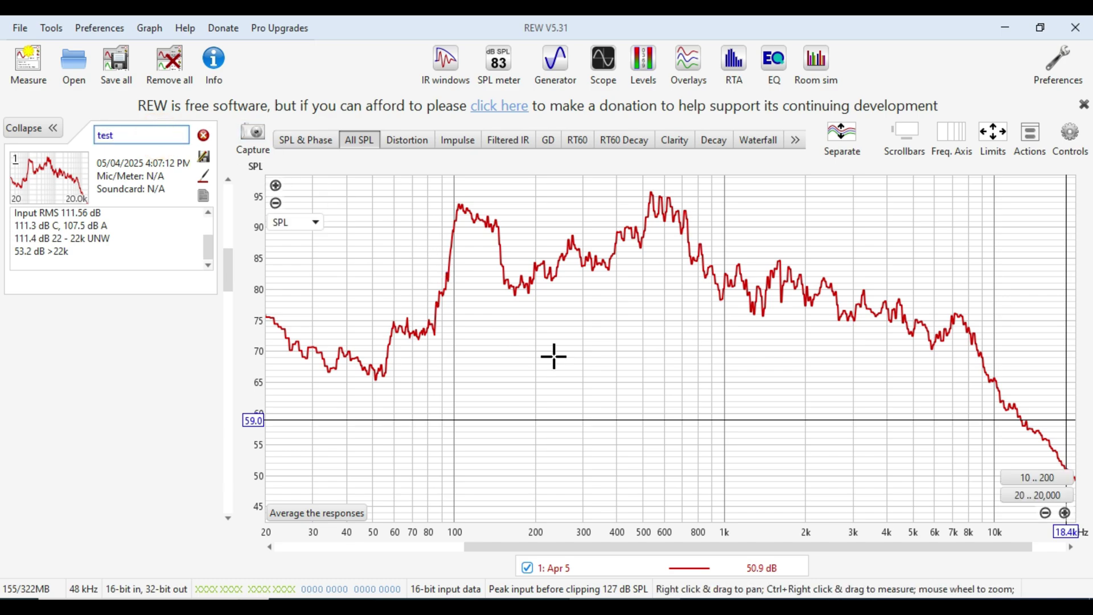
pyautogui.press('Return')
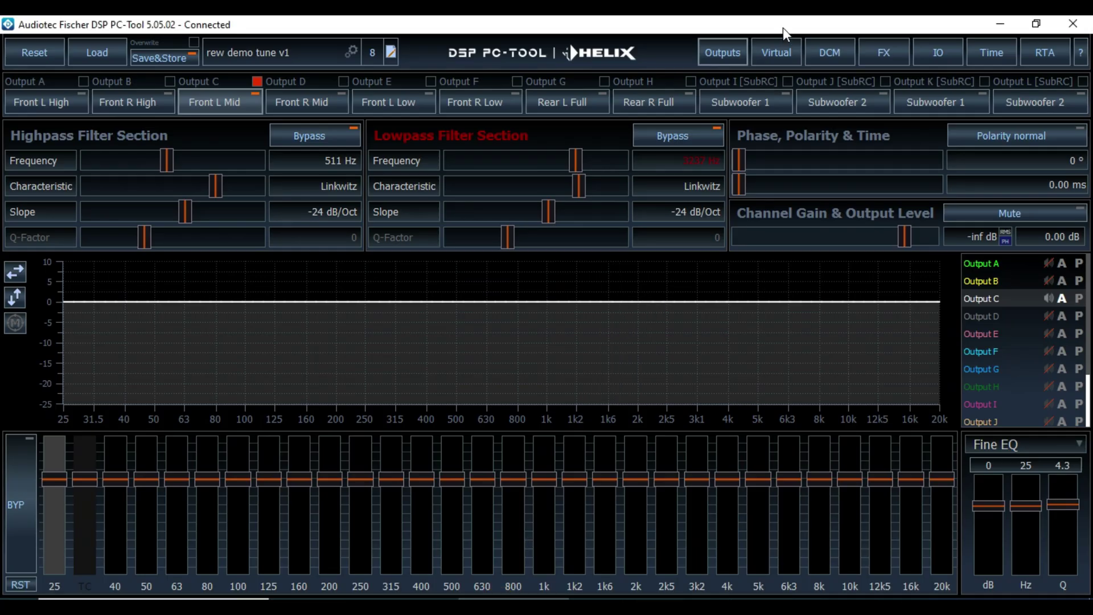
# Check the DSP device configuration page and glance at REW before returning to DSP PC-Tool
pyautogui.click(816, 49)
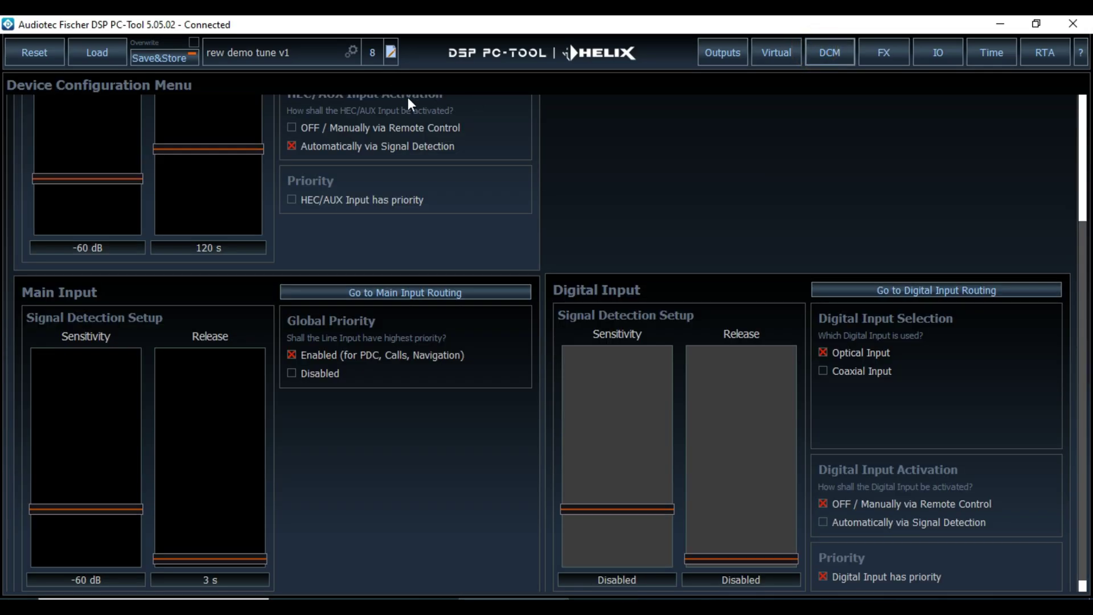
pyautogui.click(1083, 102)
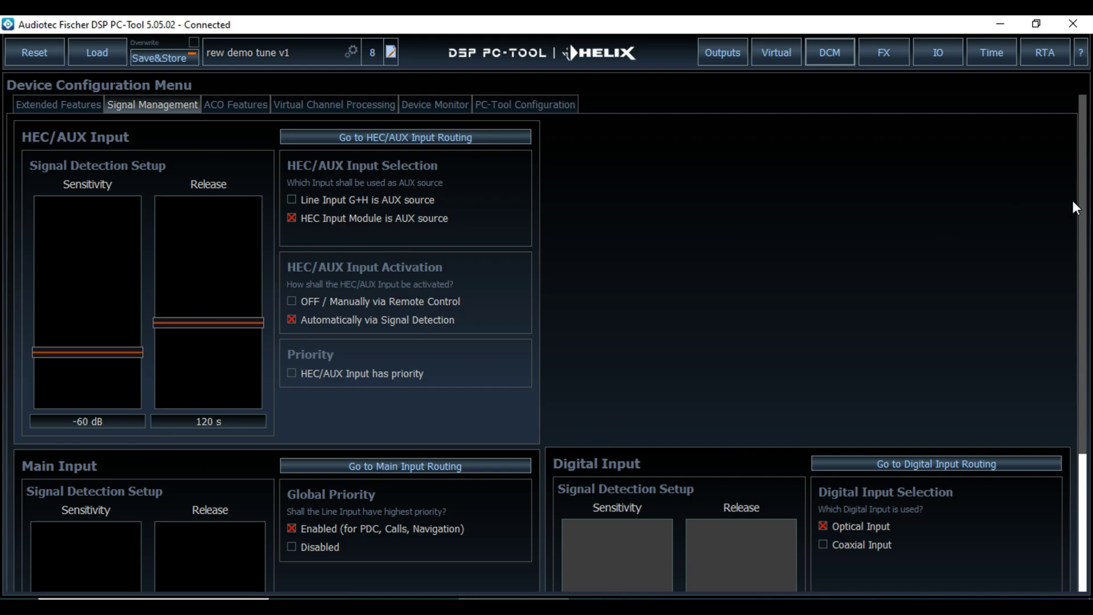
pyautogui.scroll(-3, 1082, 208)
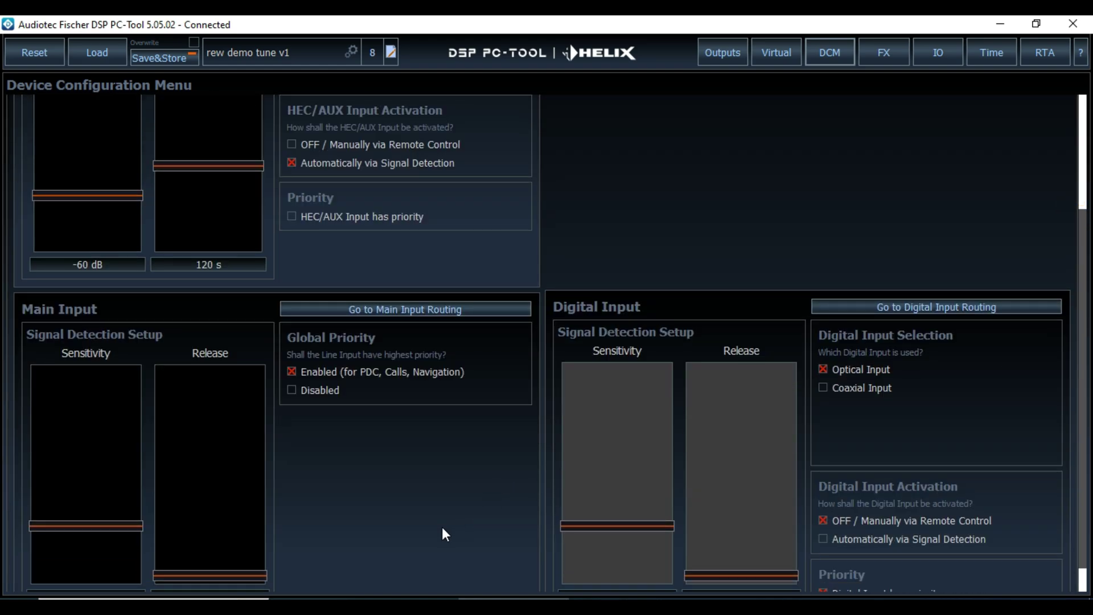
pyautogui.click(998, 23)
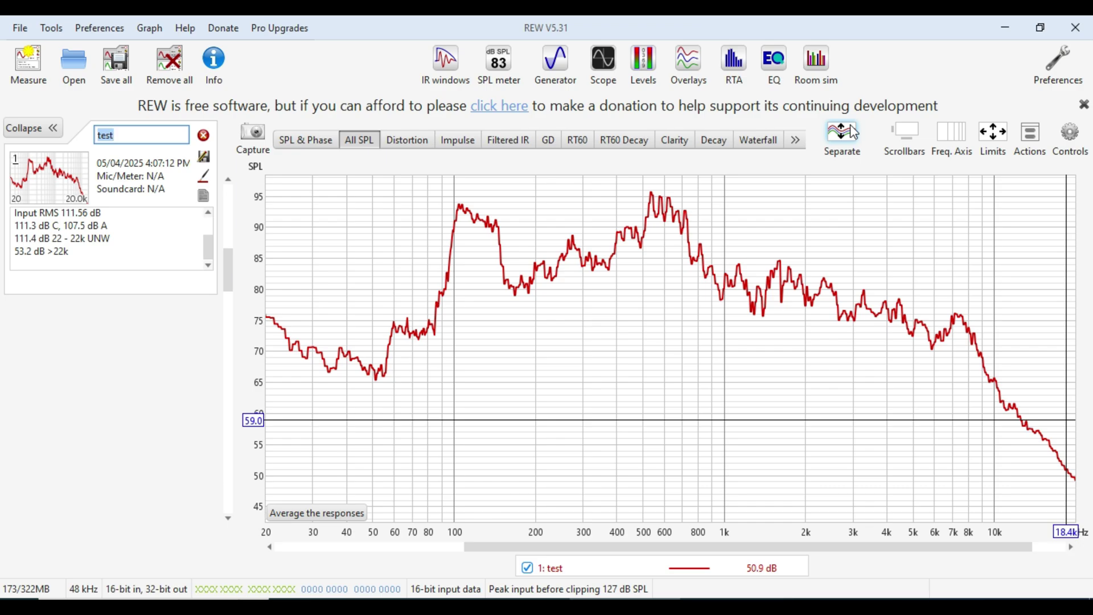
pyautogui.moveTo(524, 596)
pyautogui.click(513, 546)
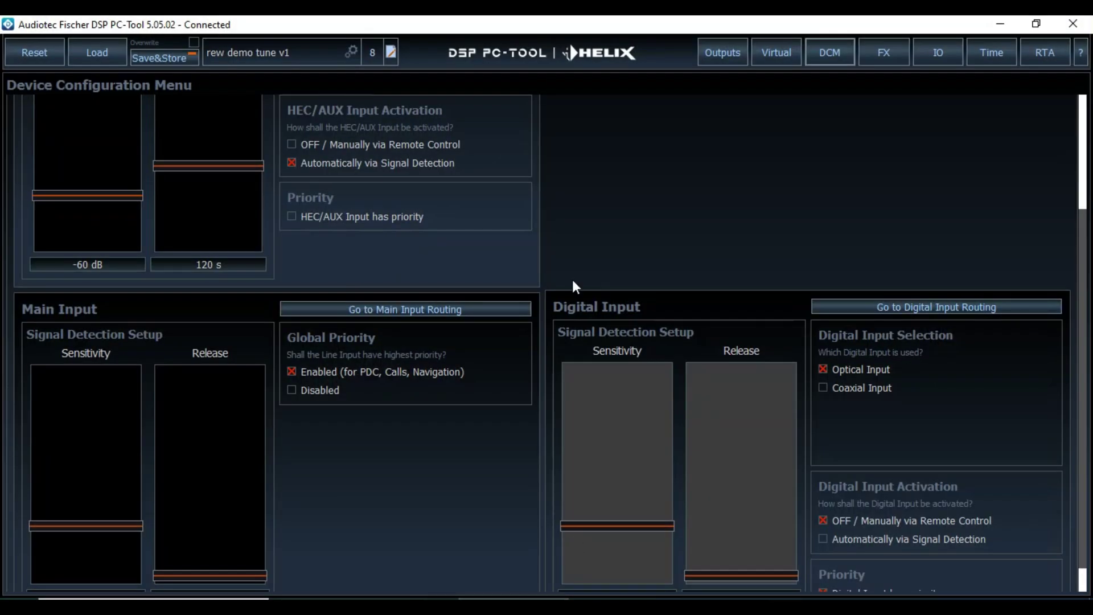
# Mute Output C, let Output A play, and show Front L High's filter settings
pyautogui.click(727, 53)
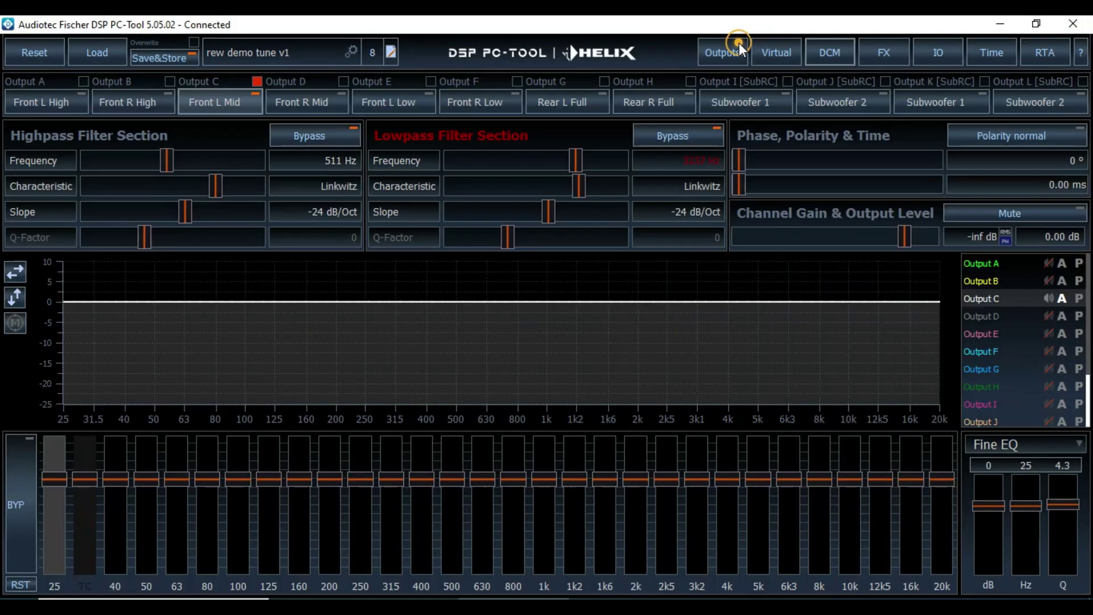
pyautogui.click(1046, 298)
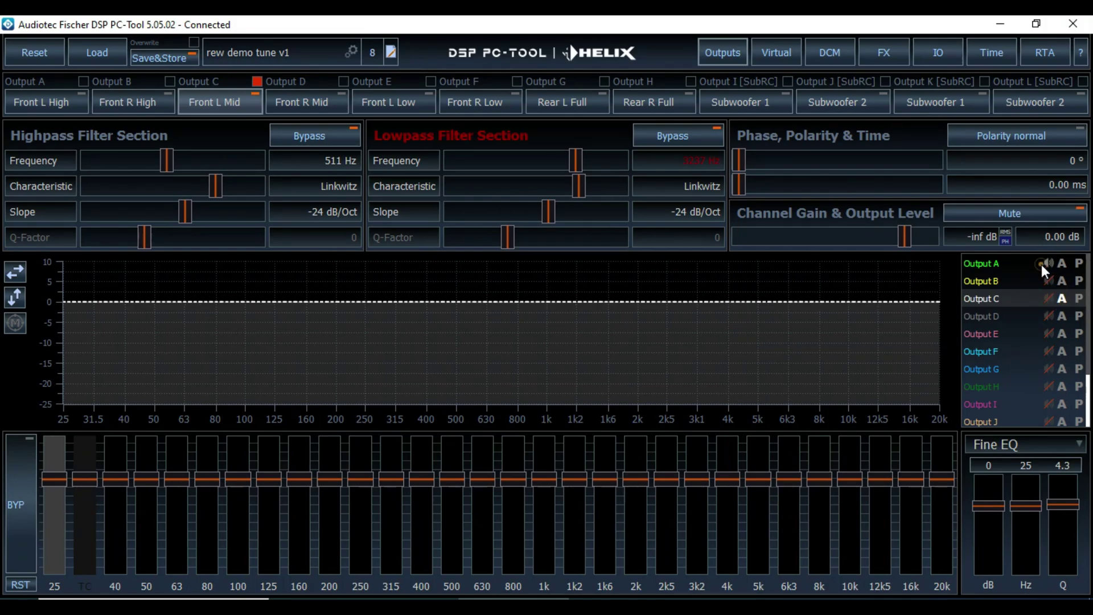
pyautogui.click(1046, 263)
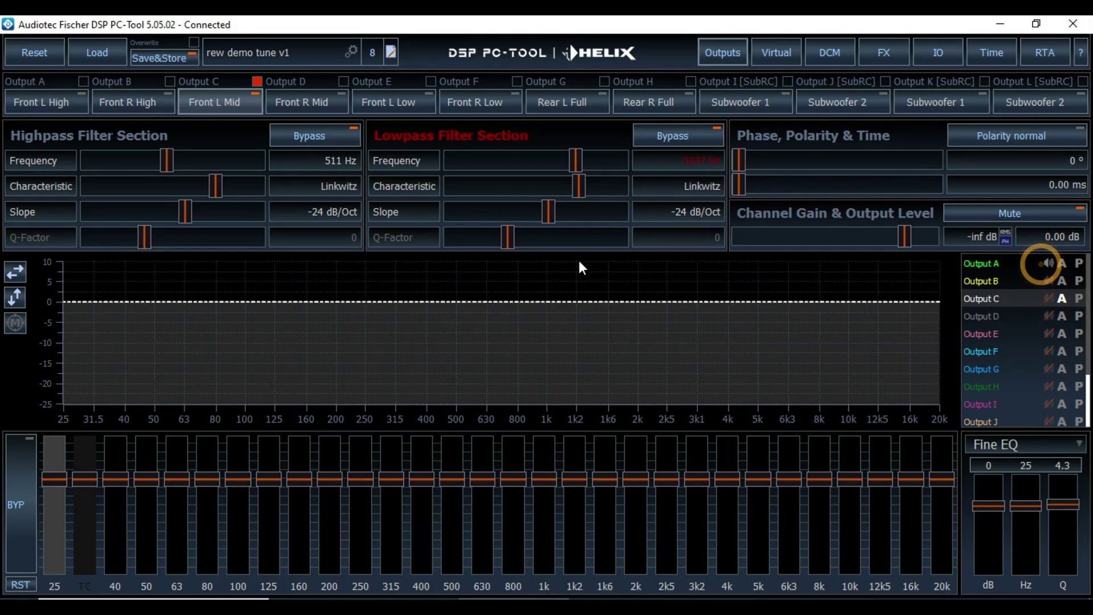
pyautogui.click(63, 91)
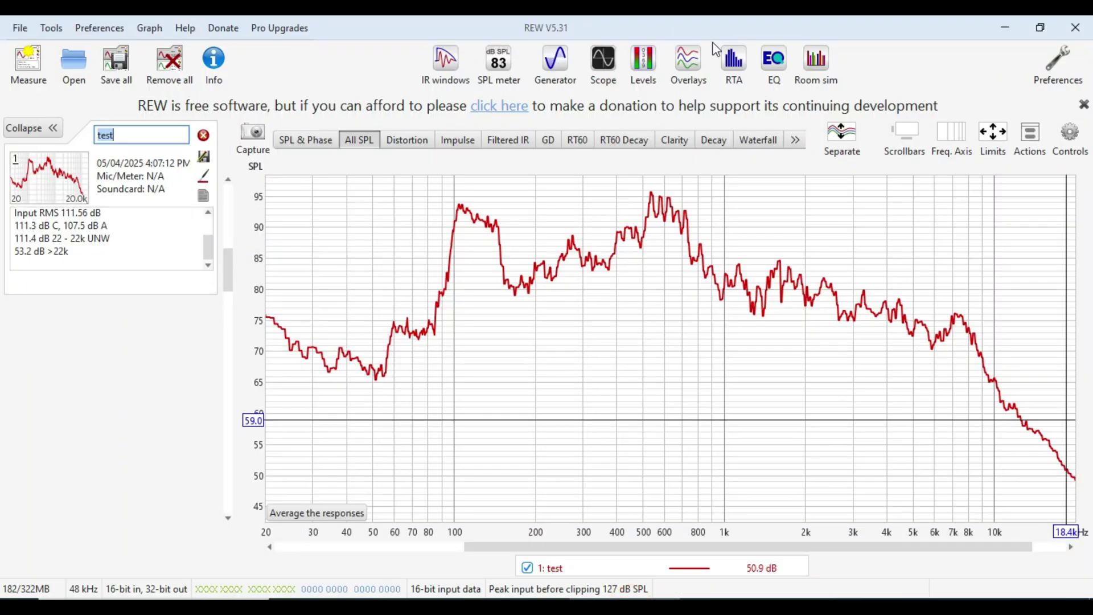
# Capture a new 105-average RTA spectrum, save it as measurement 'Apr 5', and hide the analyser
pyautogui.click(740, 59)
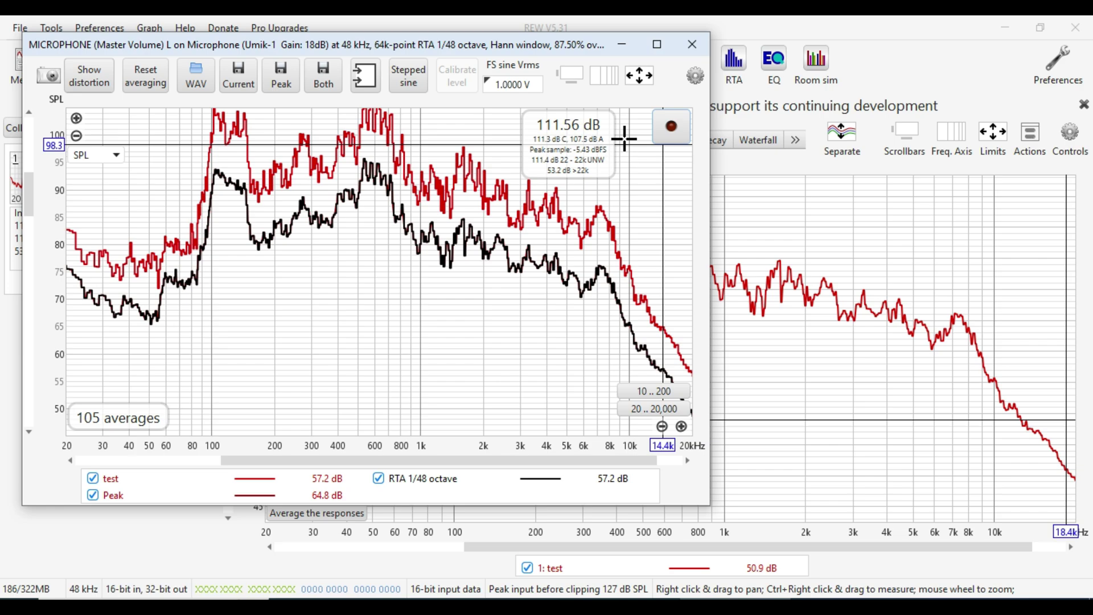
pyautogui.click(661, 128)
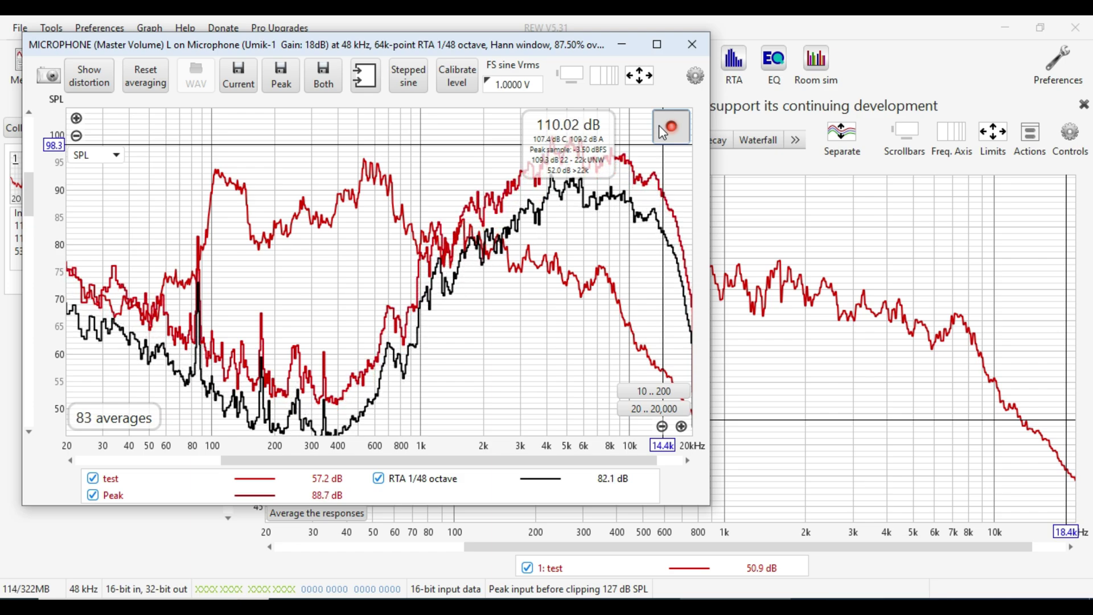
pyautogui.click(661, 127)
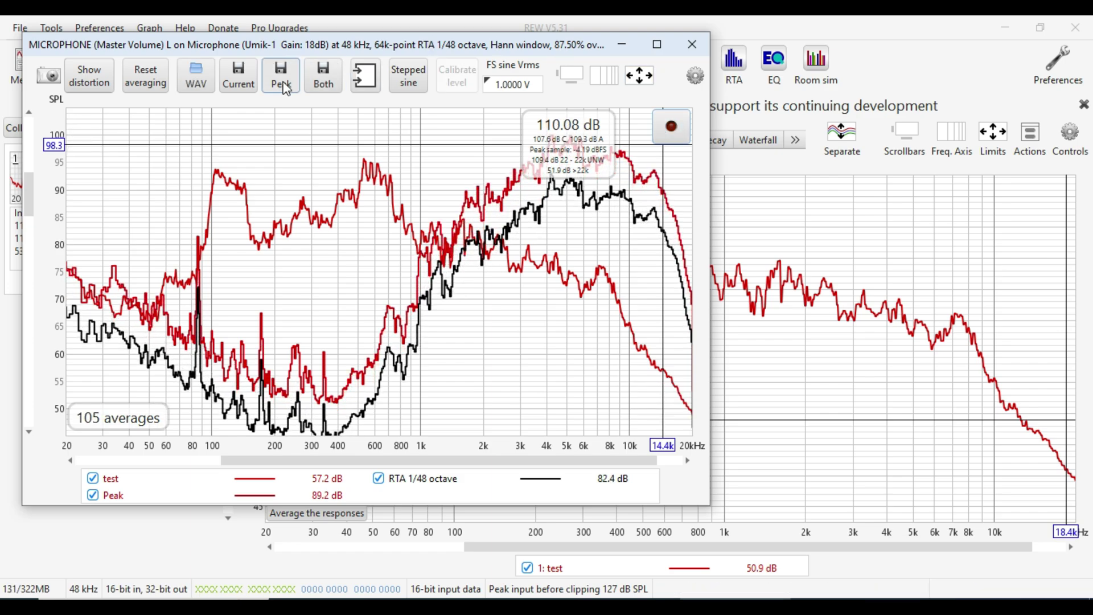
pyautogui.click(242, 81)
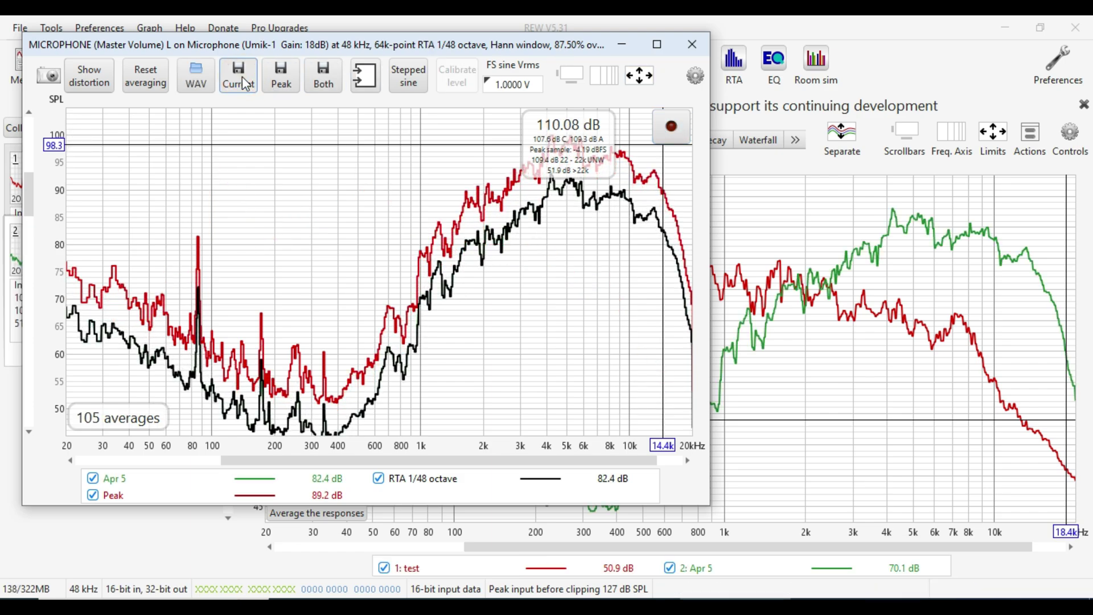
pyautogui.click(623, 45)
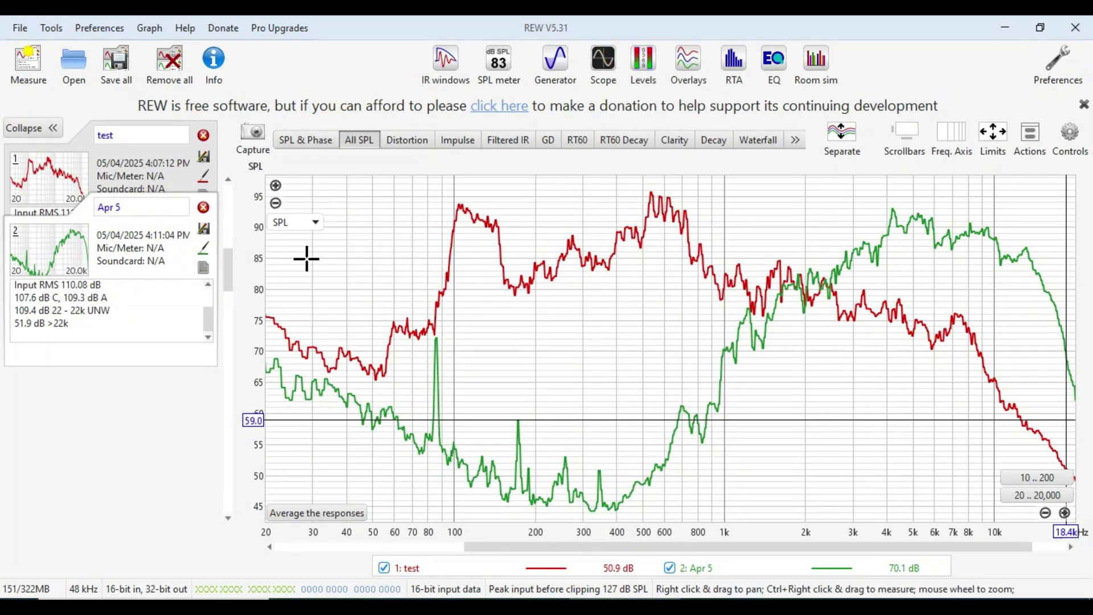
# Delete the 'test' measurement and rename the remaining one to 'L TWT FR'
pyautogui.click(203, 135)
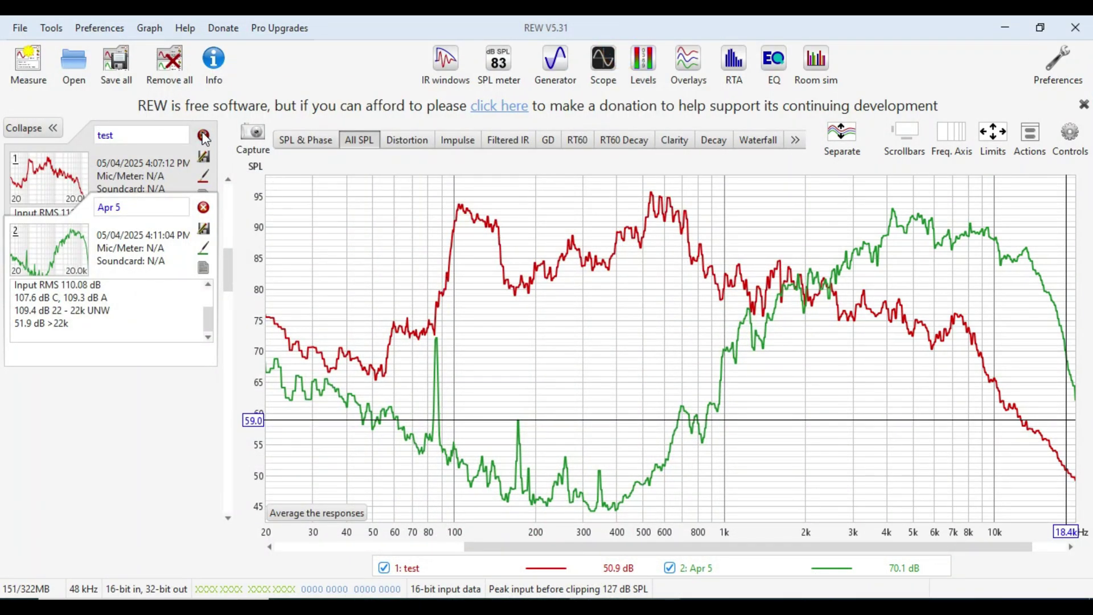
pyautogui.click(129, 250)
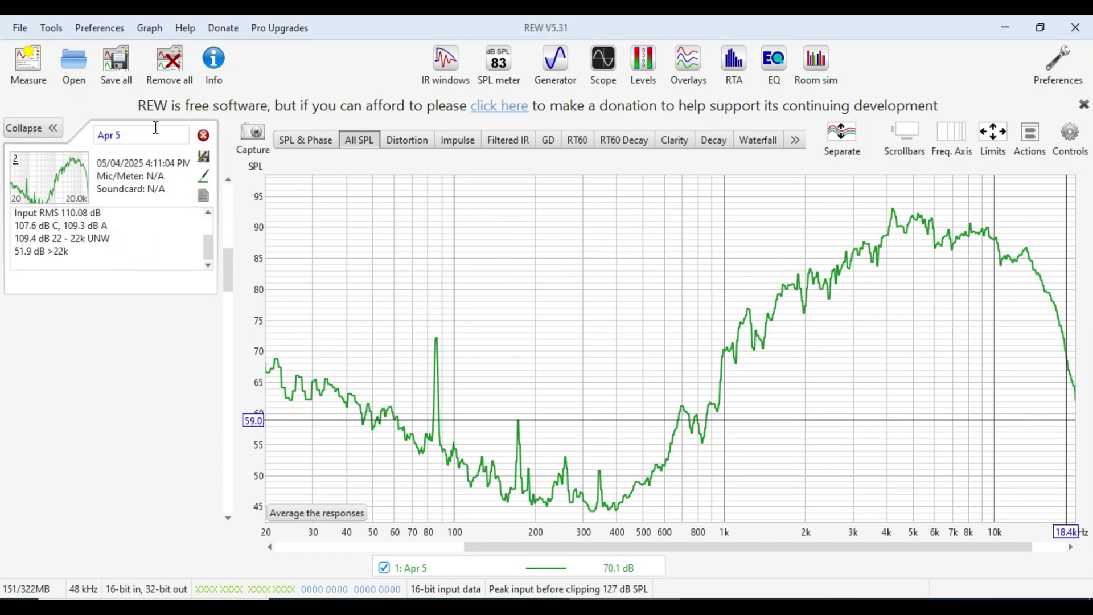
pyautogui.tripleClick(149, 134)
pyautogui.press('BackSpace')
pyautogui.write('L TWT')
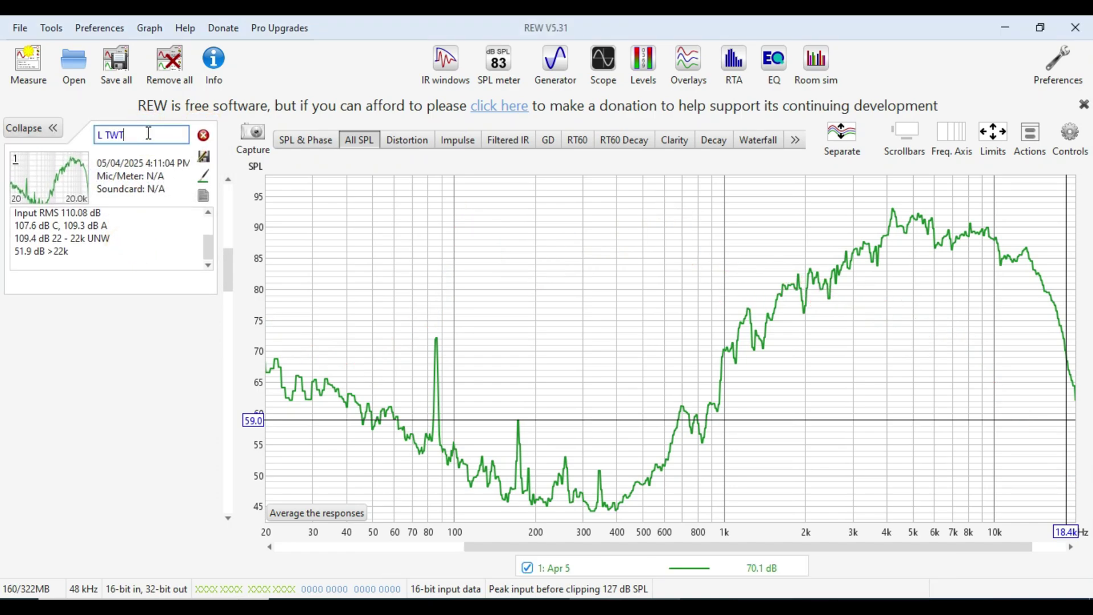
pyautogui.write(' FR')
# Switch the DSP PC-Tool playback from Output A to Output B, then return to REW
pyautogui.hotkey('alt', 'Tab')
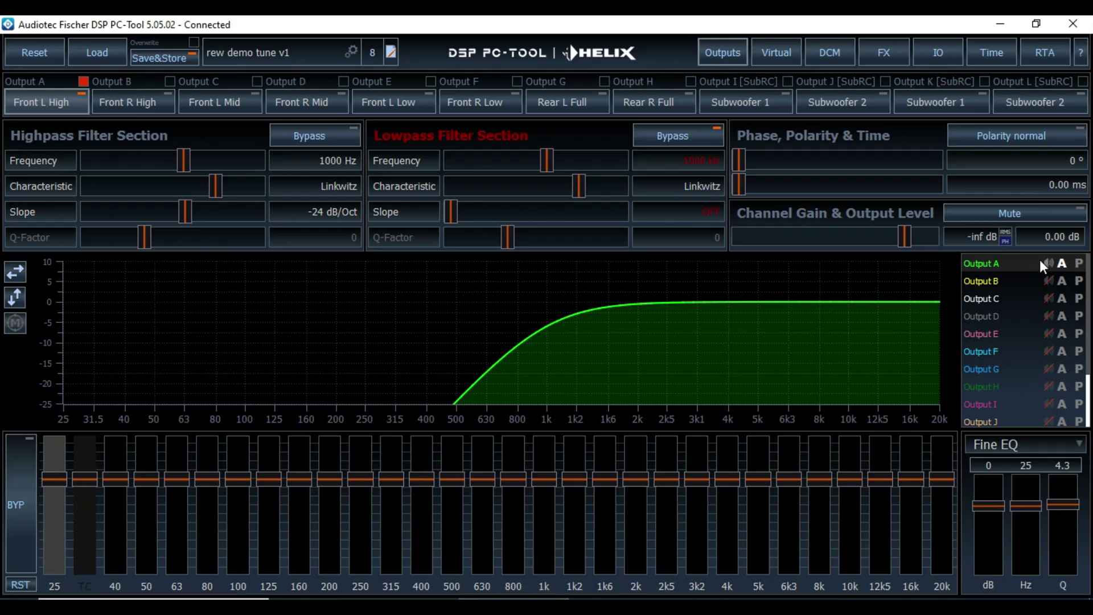
pyautogui.click(1047, 279)
pyautogui.hotkey('alt', 'Tab')
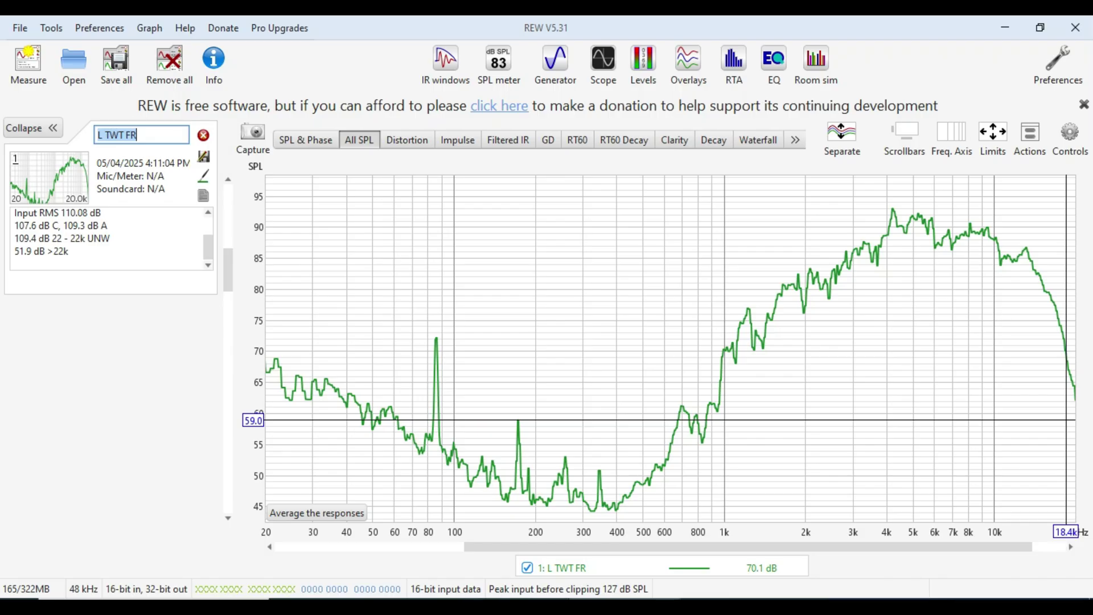
# Capture a new 105-average RTA measurement and save it as 'Apr 5'
pyautogui.click(730, 63)
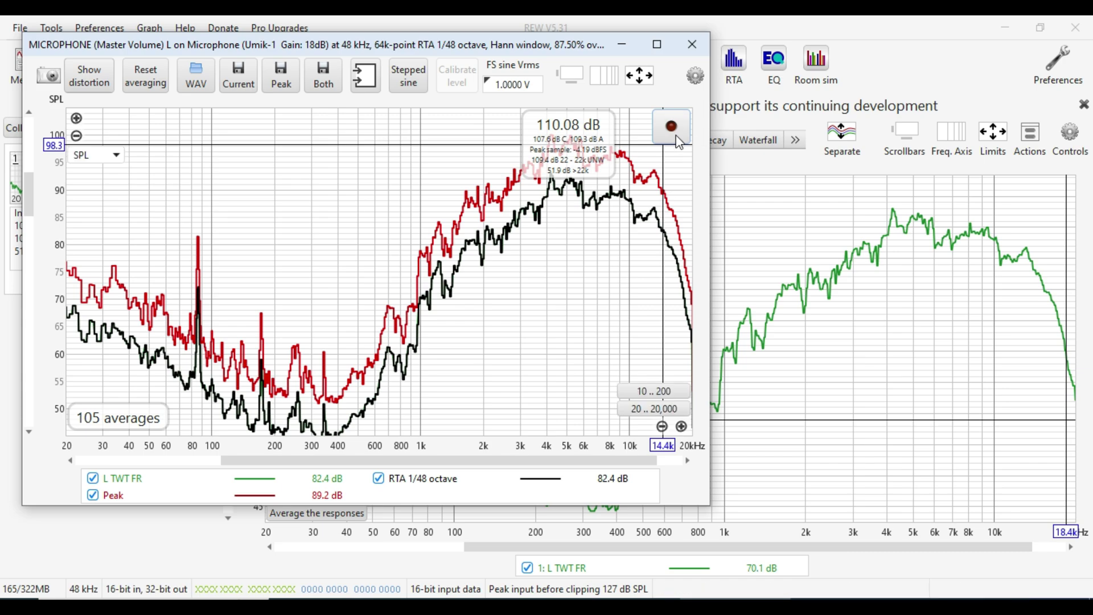
pyautogui.click(671, 128)
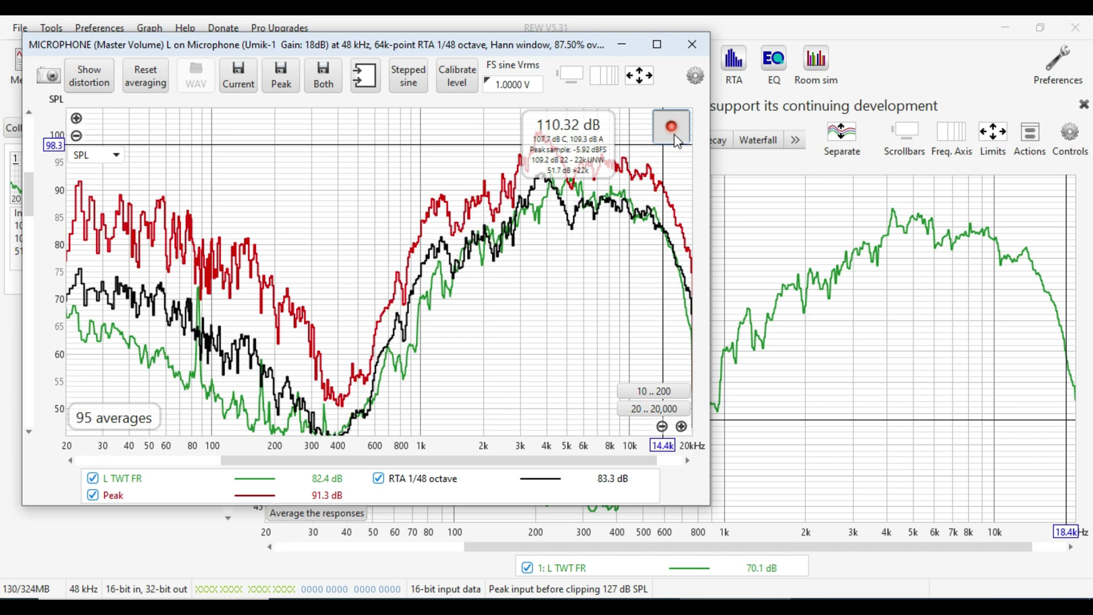
pyautogui.click(674, 138)
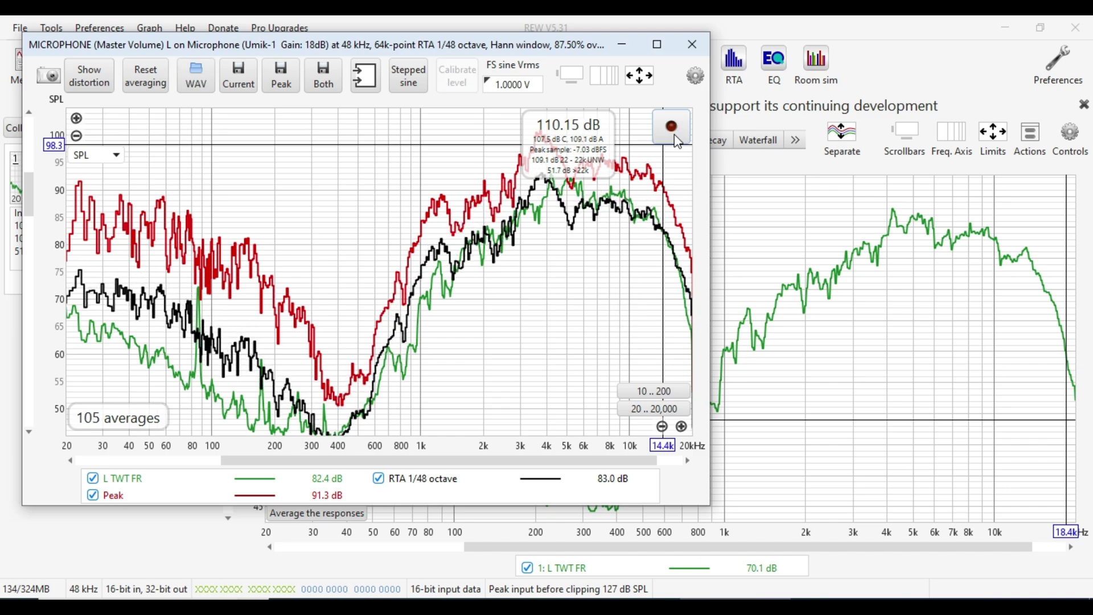
pyautogui.click(239, 72)
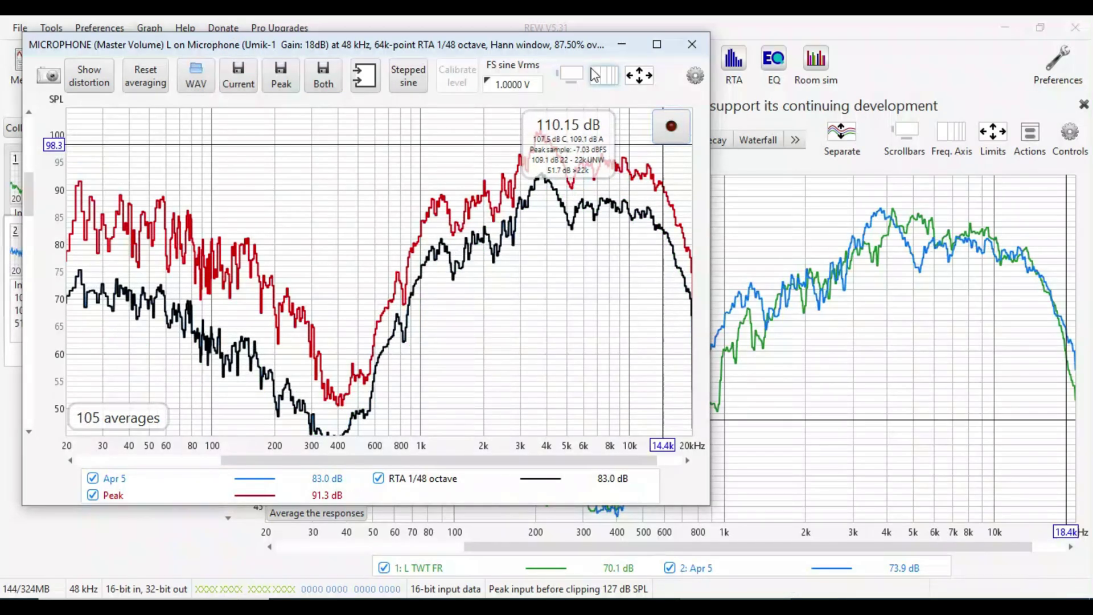
# Rename the second measurement to 'R TWT FR', then select the third measurement's name
pyautogui.click(622, 45)
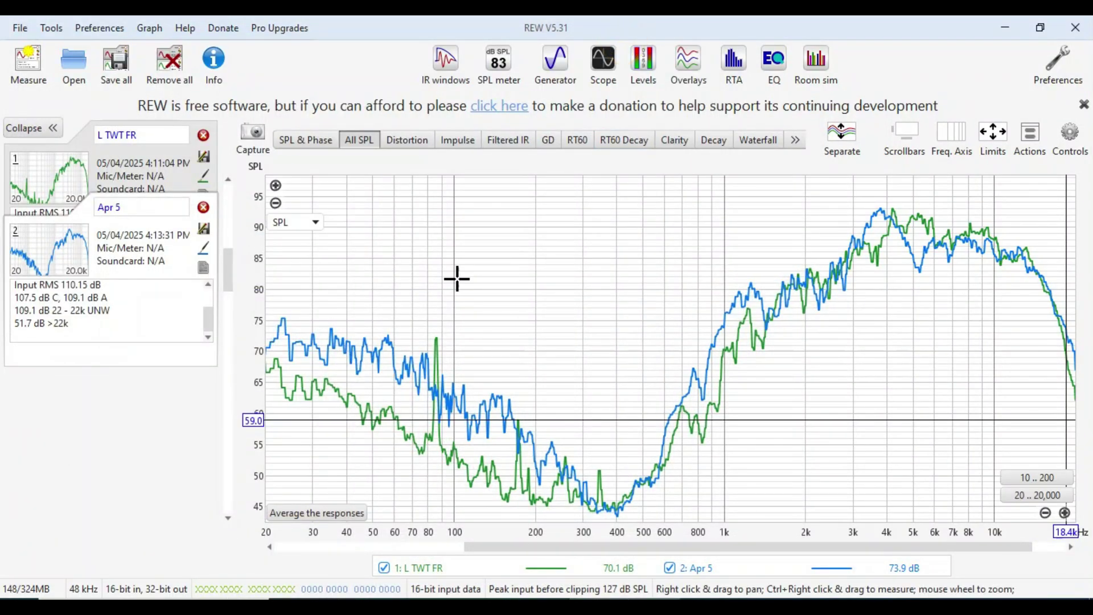
pyautogui.click(157, 206)
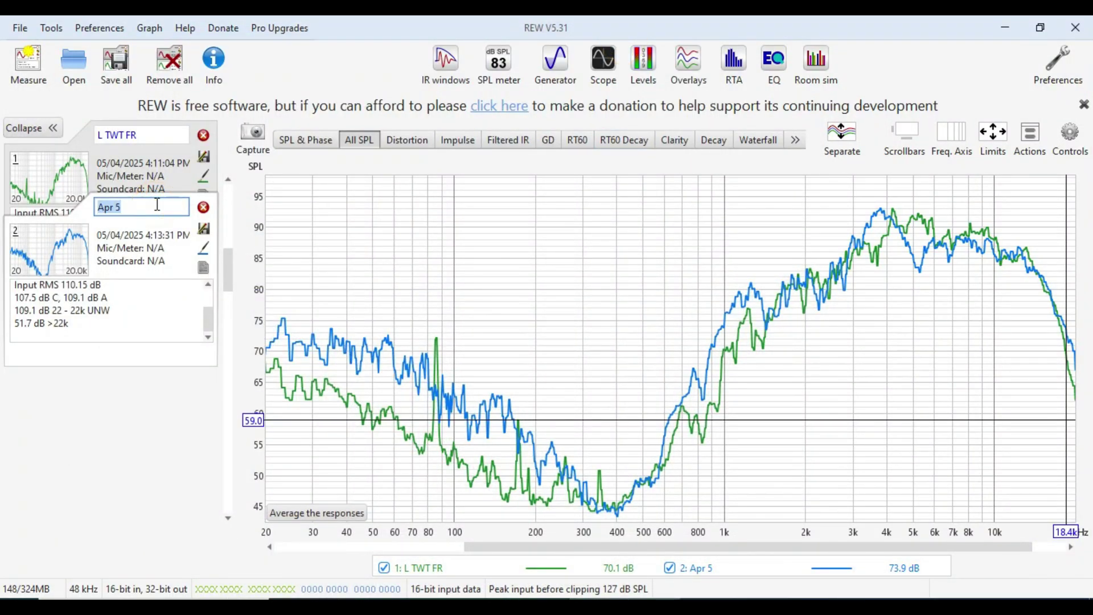
pyautogui.write('R WT')
pyautogui.press('BackSpace')
pyautogui.press('BackSpace')
pyautogui.press('BackSpace')
pyautogui.write('TWT FR')
pyautogui.click(463, 215)
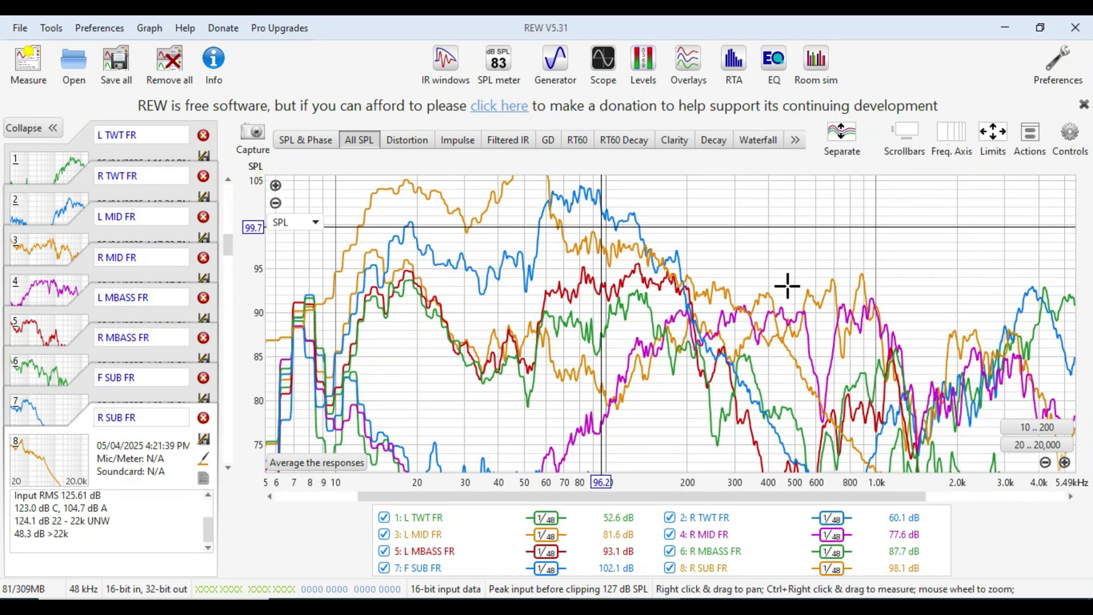
# Apply 1/6 smoothing to all eight measurements
pyautogui.click(1030, 135)
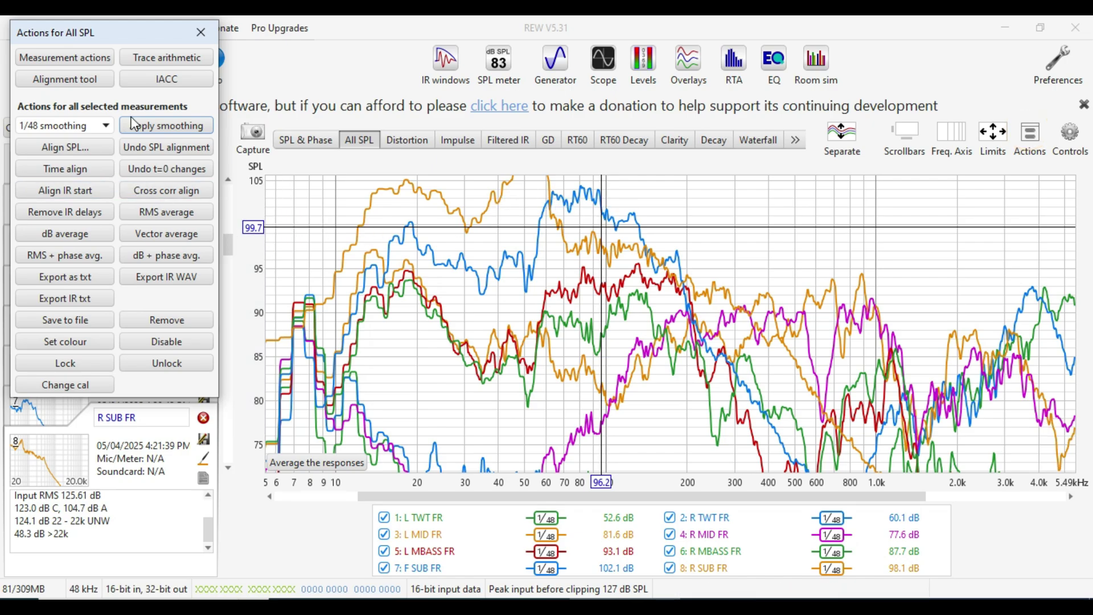
pyautogui.click(104, 122)
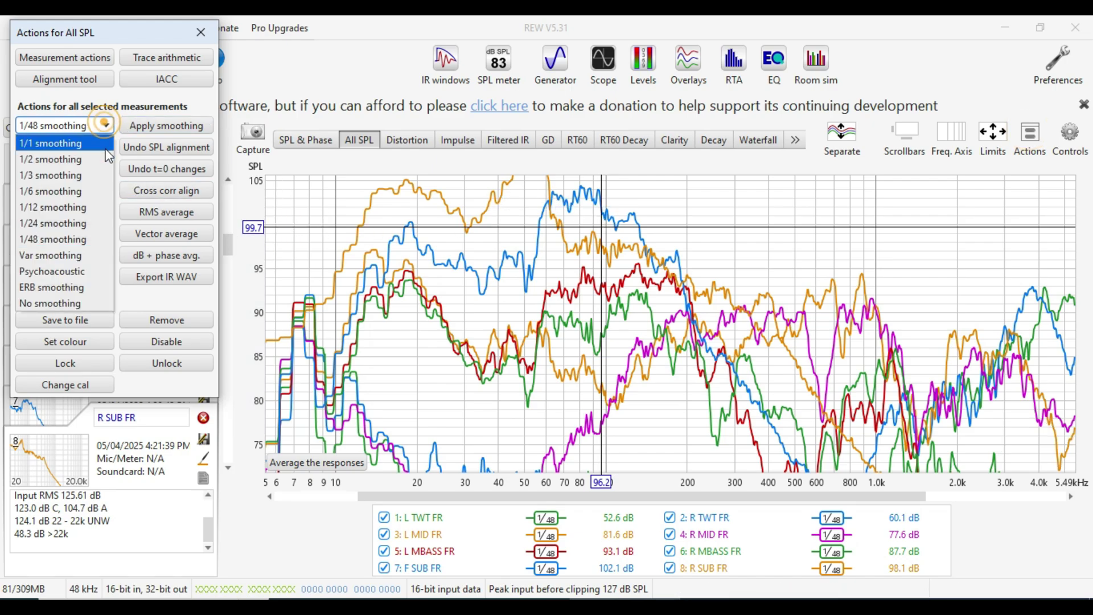
pyautogui.click(97, 184)
pyautogui.click(193, 130)
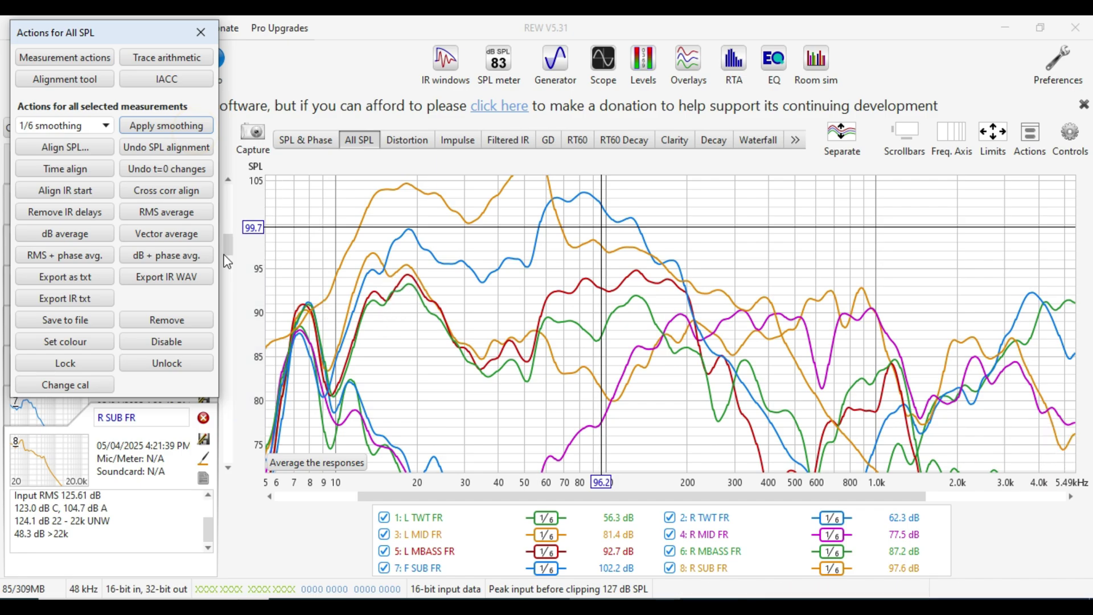
# Fit the All SPL graph axes to the data, roughly 40–110 dB and 3 Hz–23.9 kHz
pyautogui.moveTo(228, 258); pyautogui.dragTo(229, 251)
pyautogui.moveTo(487, 370)
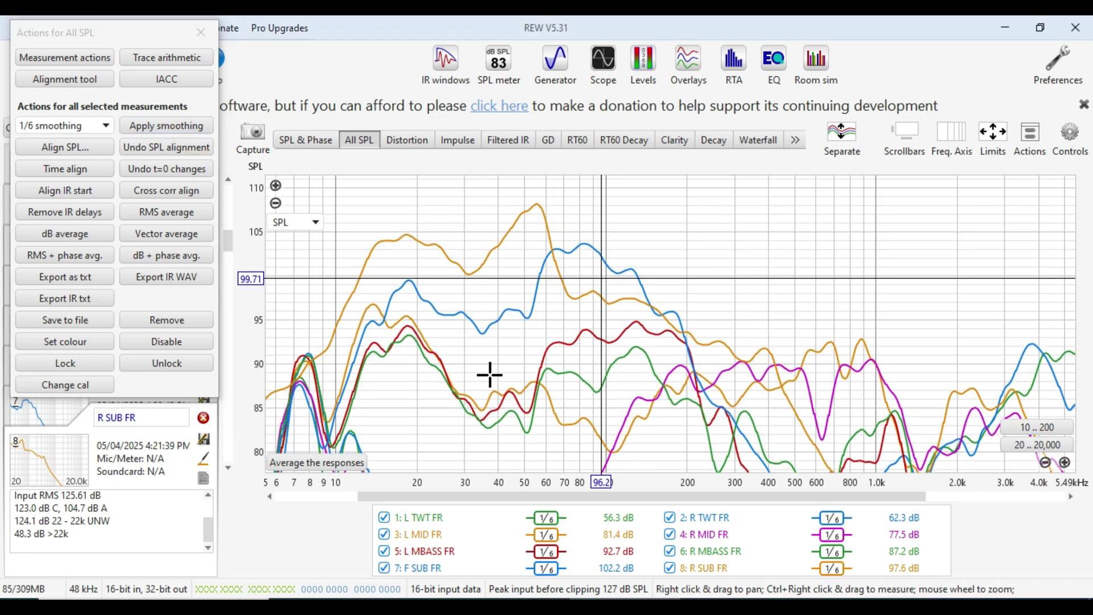
pyautogui.click(1013, 447)
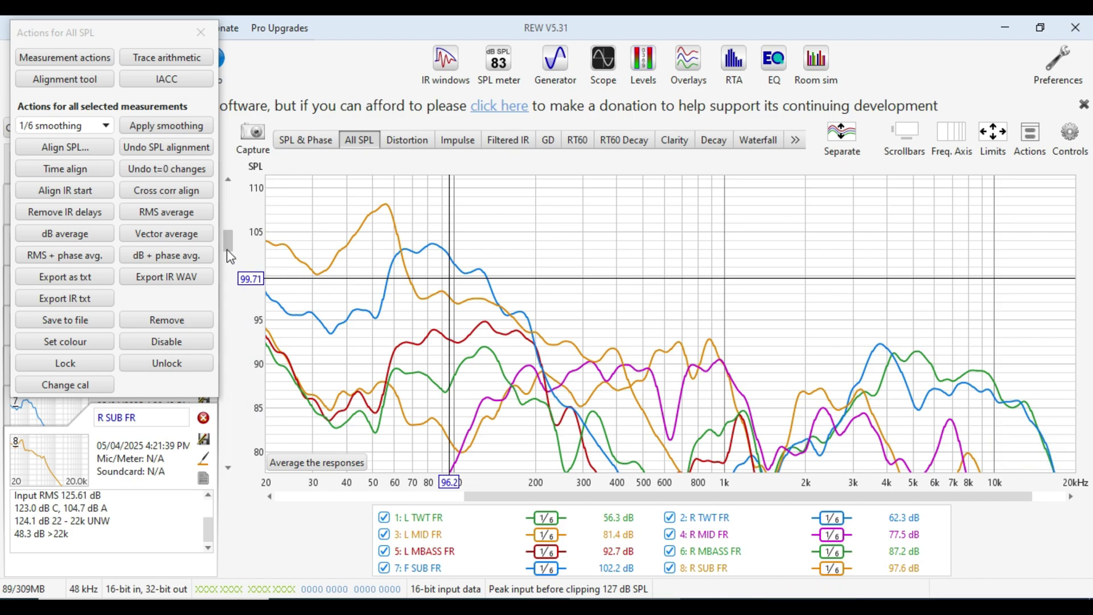
pyautogui.scroll(-3, 229, 254)
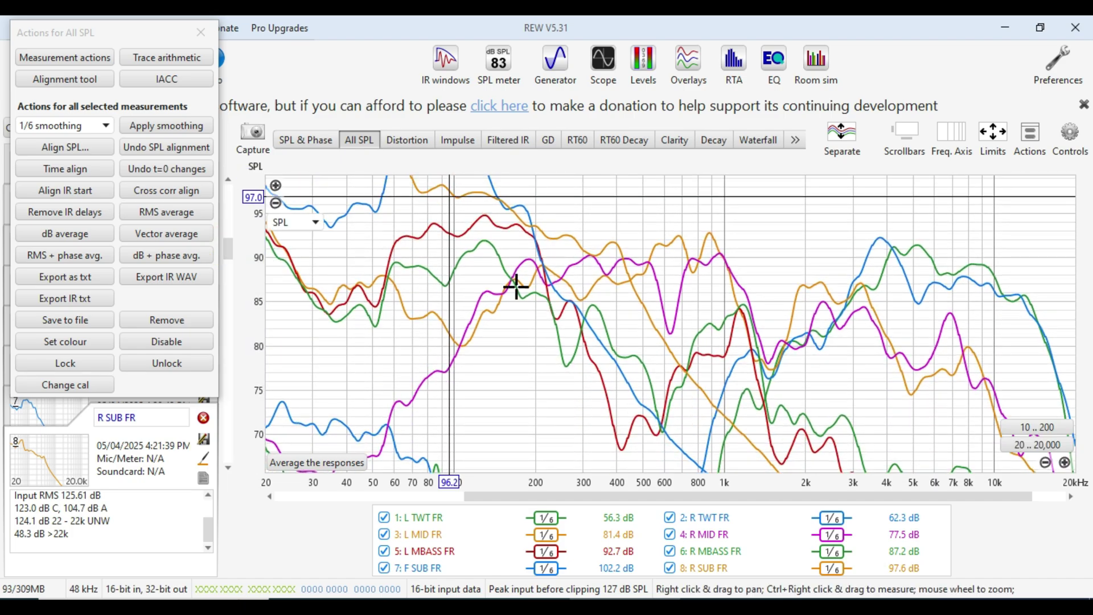
pyautogui.click(993, 135)
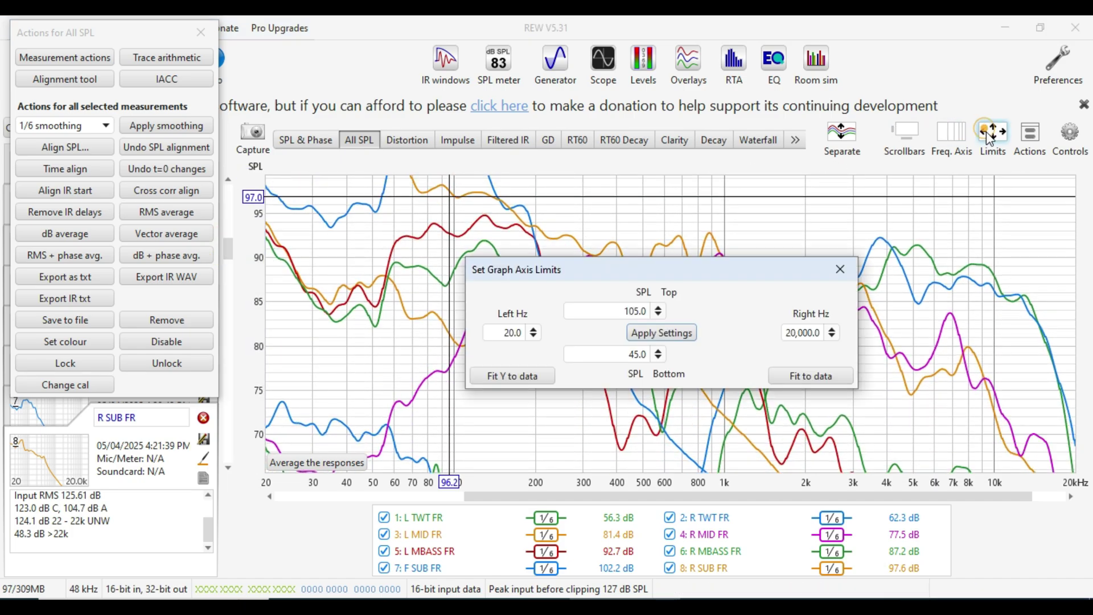
pyautogui.click(812, 375)
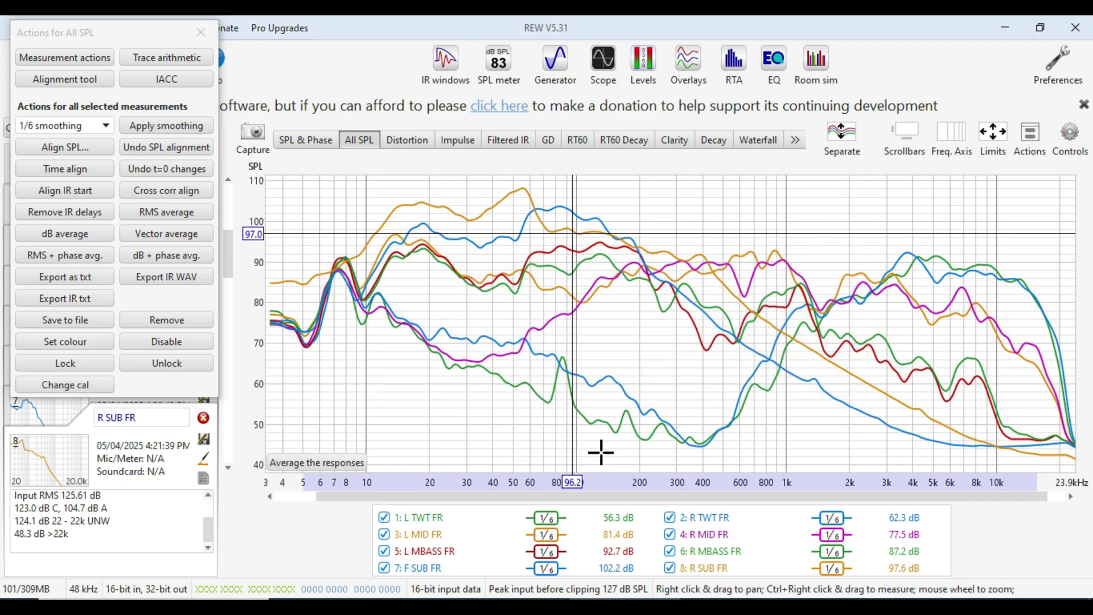
# Clear all trace selections and show only 1: L TWT FR and 2: R TWT FR
pyautogui.rightClick(472, 551)
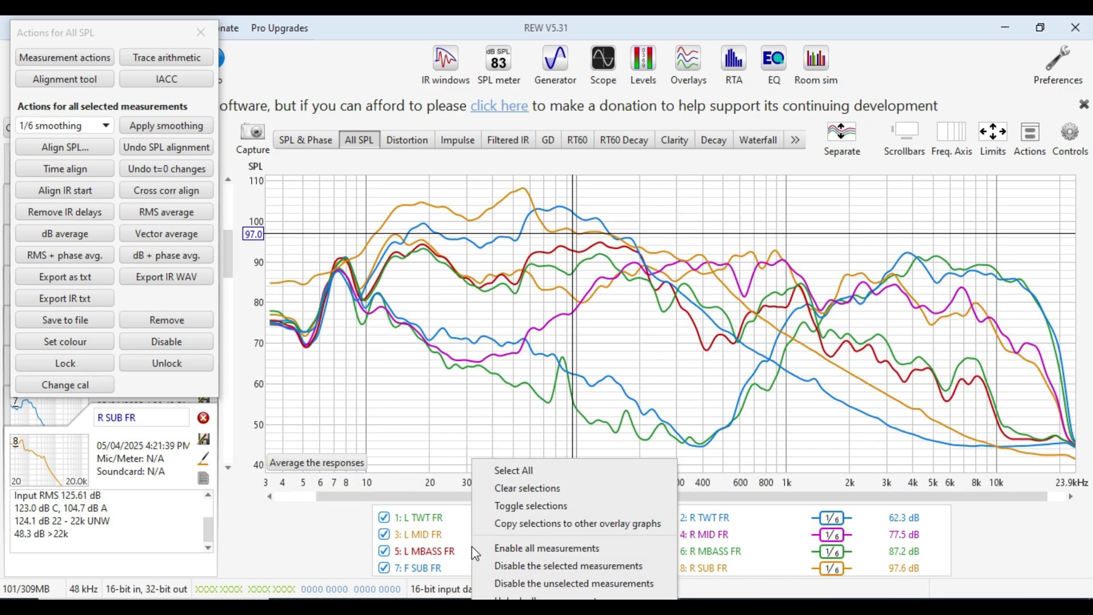
pyautogui.click(504, 489)
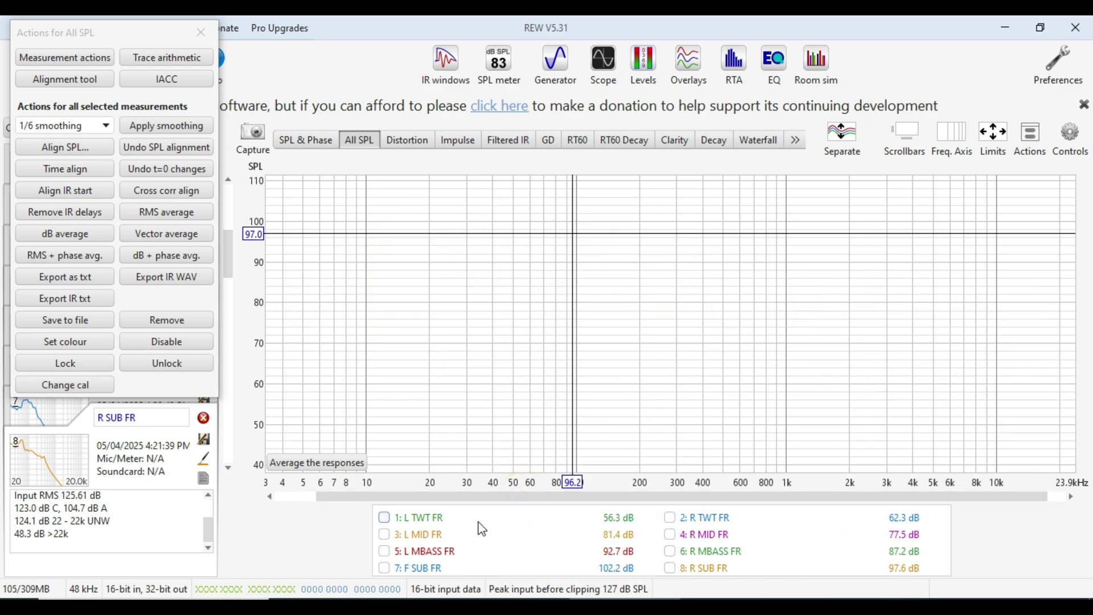
pyautogui.click(428, 518)
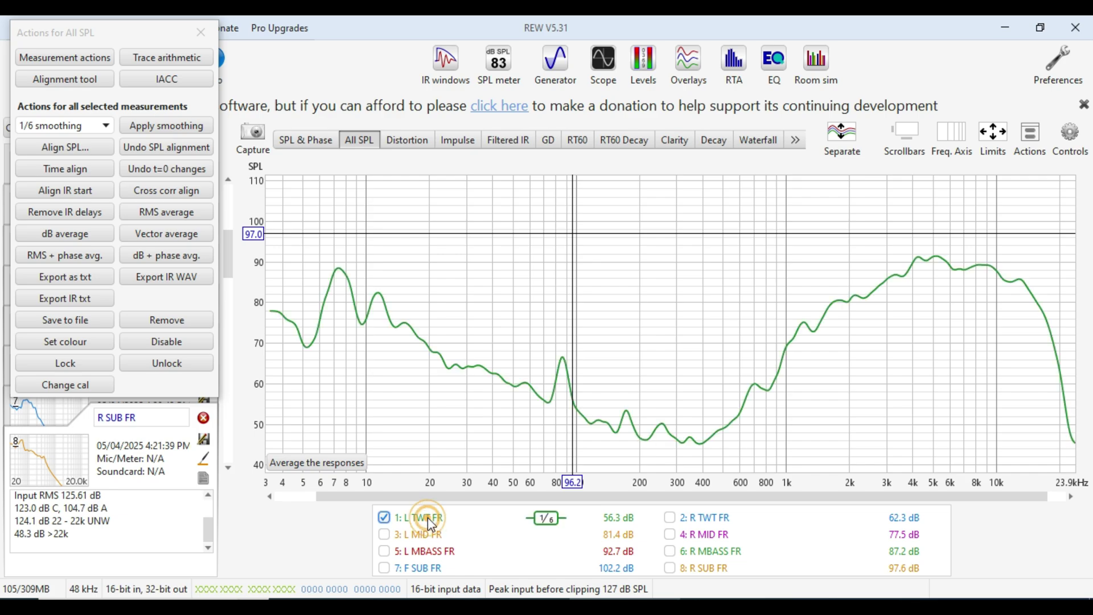
pyautogui.click(670, 518)
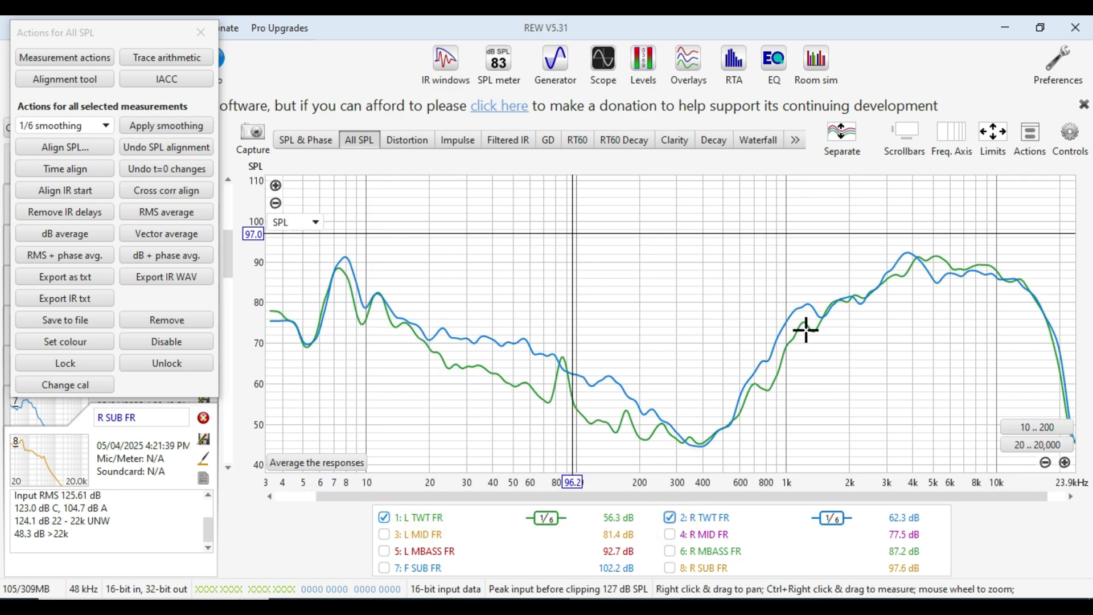
# Read the tweeter levels around 3.78–3.82 kHz and 13.2–13.5 kHz
pyautogui.click(907, 261)
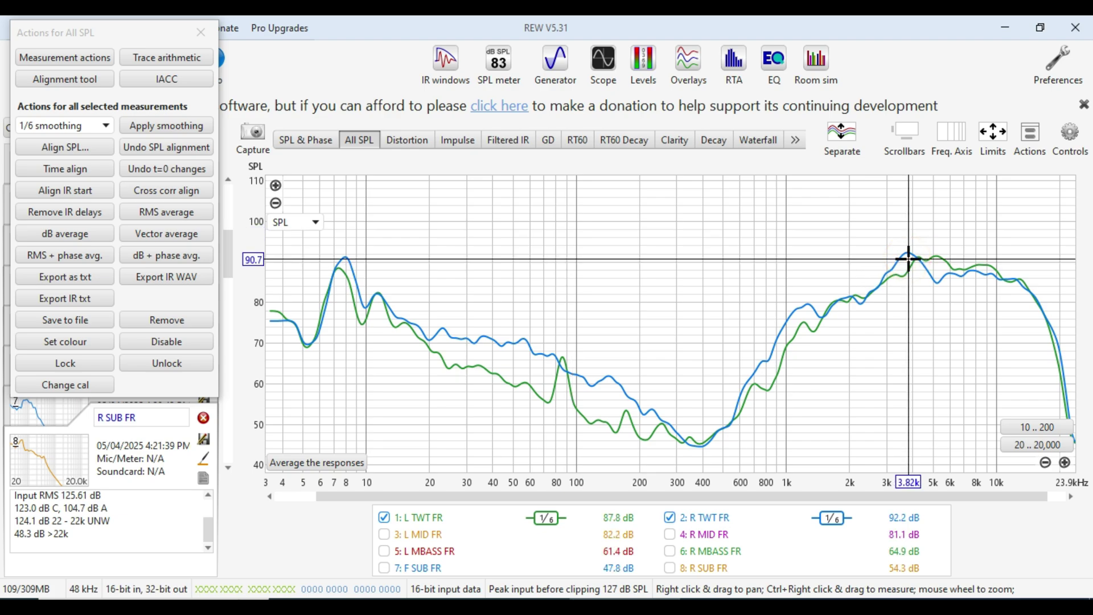
pyautogui.click(909, 259)
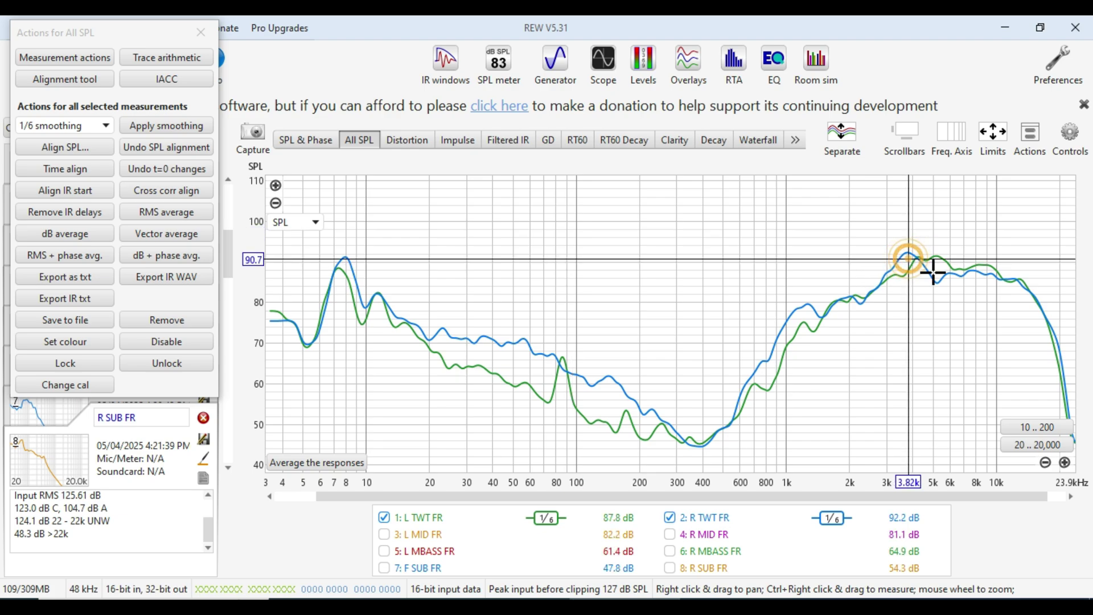
pyautogui.click(1023, 257)
pyautogui.click(1023, 278)
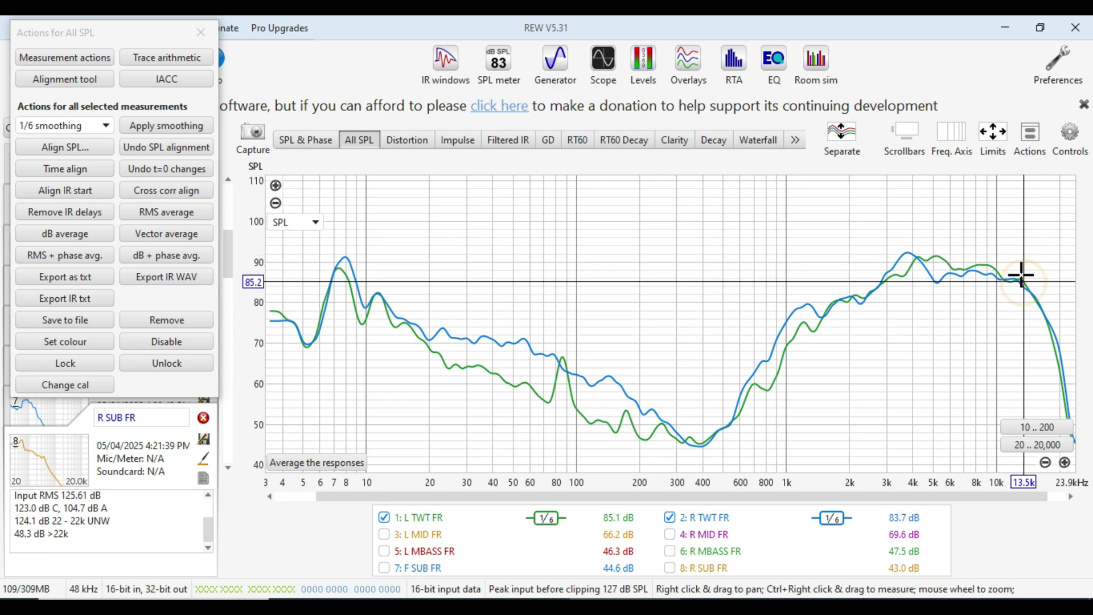
pyautogui.click(1022, 275)
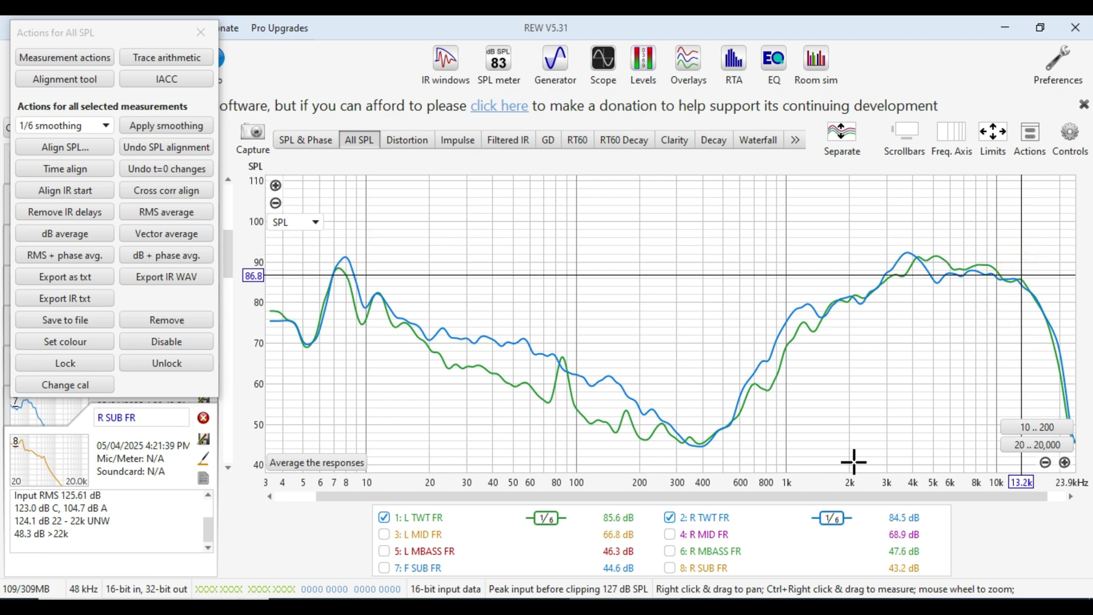
# Hide both tweeter traces and overlay 3: L MID FR and 4: R MID FR
pyautogui.click(431, 519)
pyautogui.click(671, 516)
pyautogui.click(673, 534)
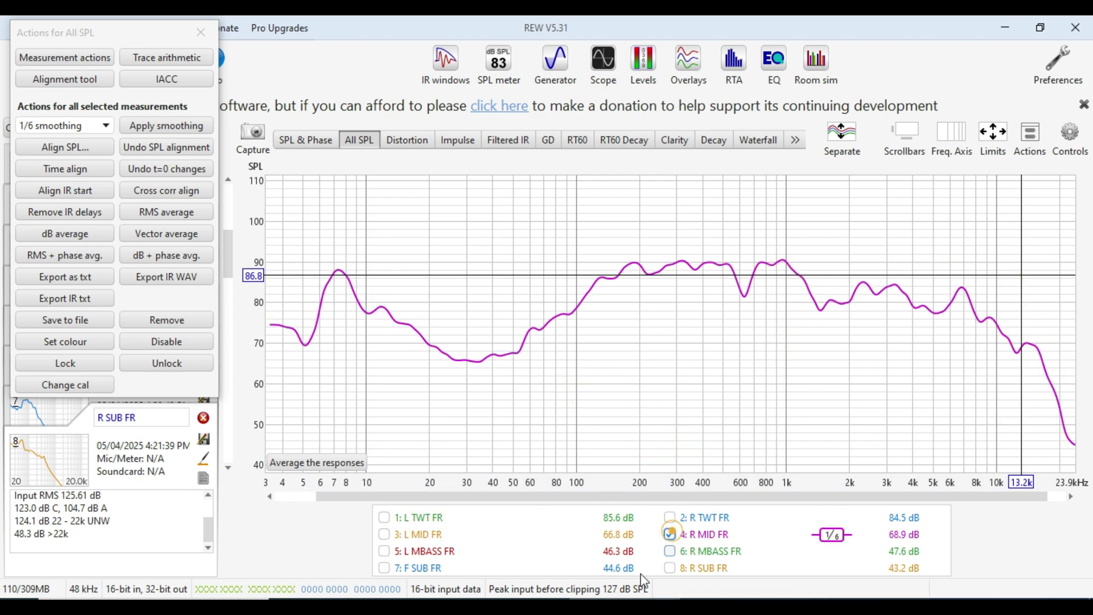
pyautogui.click(418, 535)
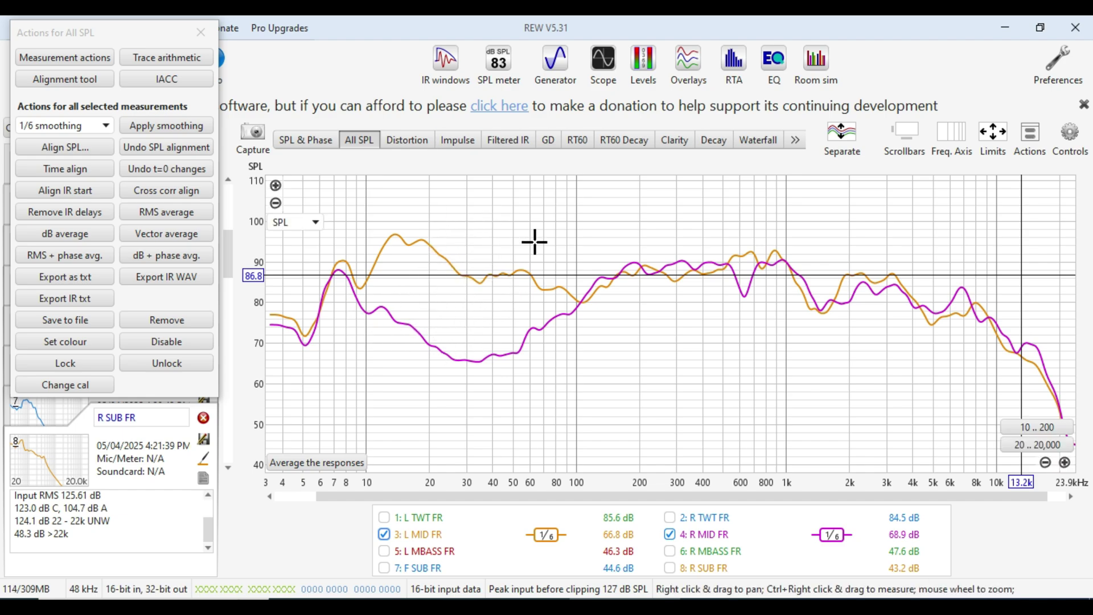
# Read the midrange levels at 129 Hz, 180 Hz and 3.07 kHz, closing the axis limits dialog
pyautogui.click(599, 276)
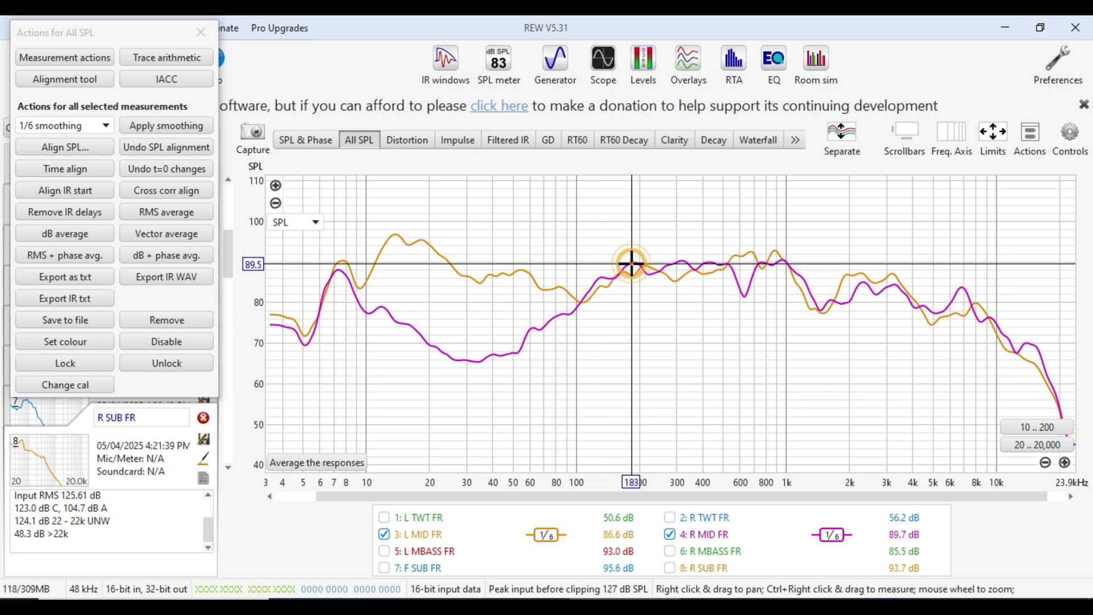
pyautogui.doubleClick(633, 264)
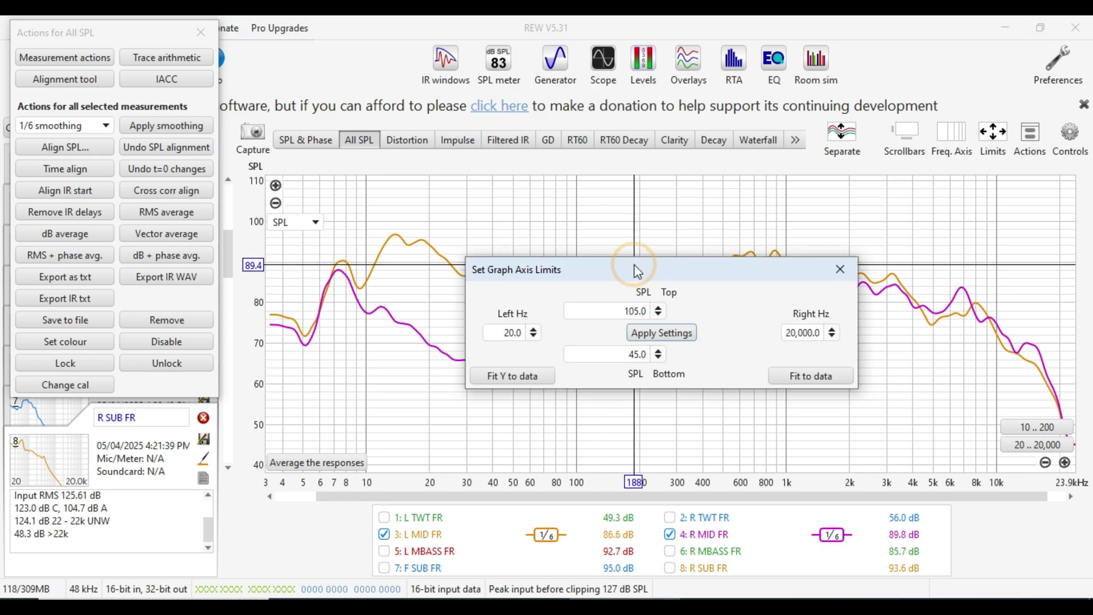
pyautogui.click(840, 268)
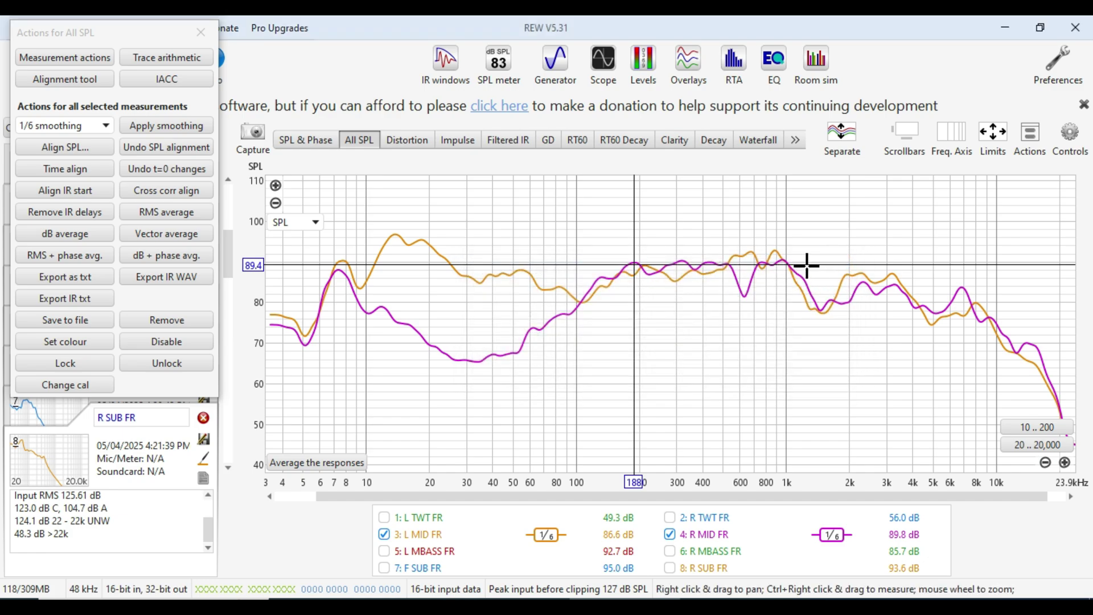
pyautogui.click(888, 274)
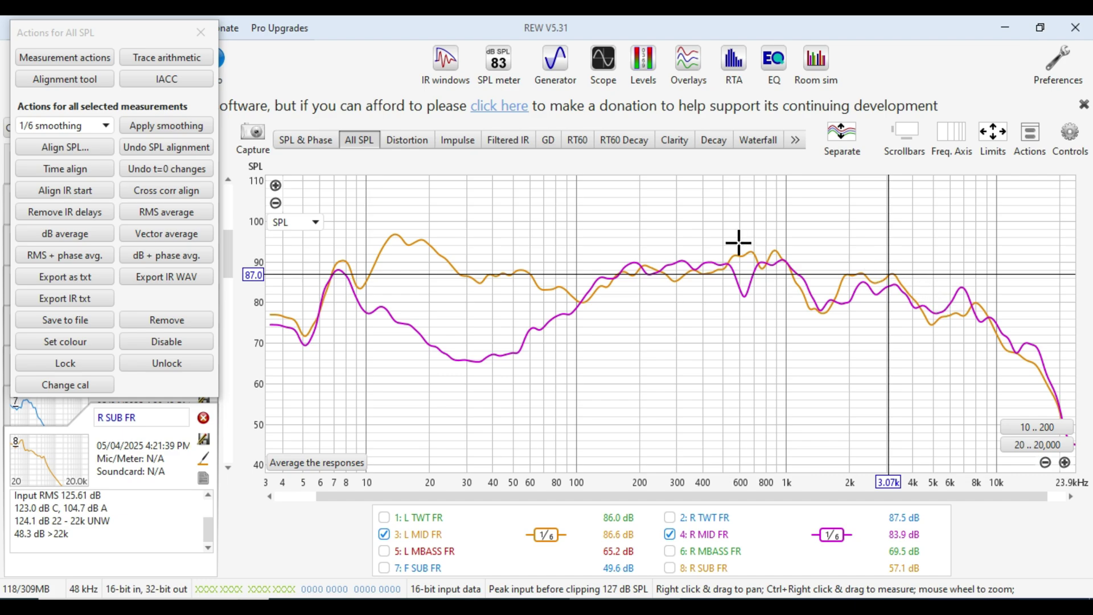
# Hide both midrange traces and overlay 5: L MBASS FR and 6: R MBASS FR
pyautogui.click(442, 534)
pyautogui.click(669, 534)
pyautogui.click(669, 551)
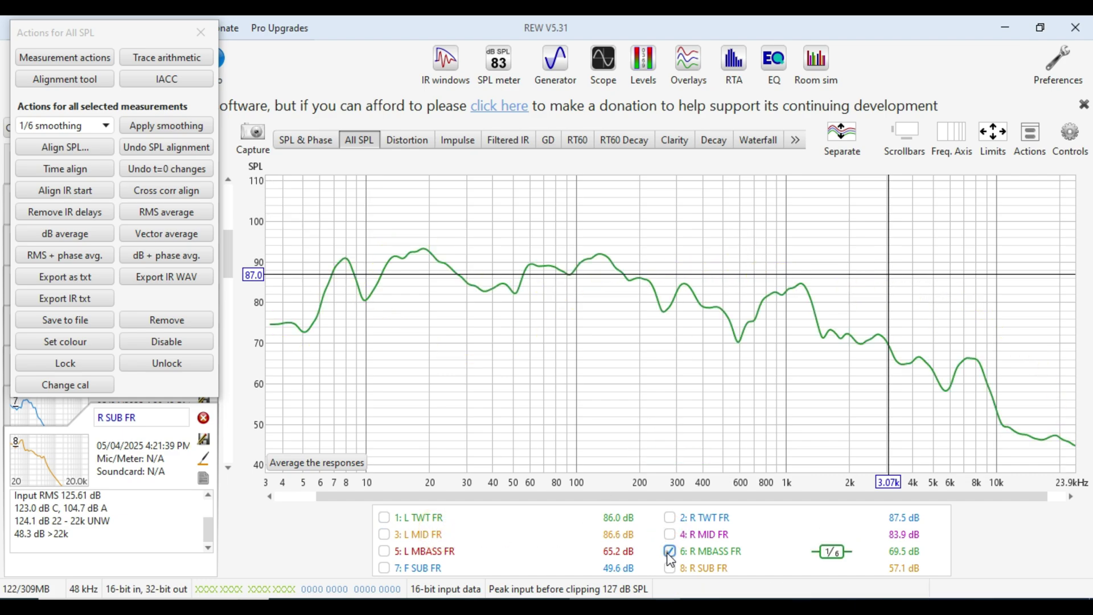
pyautogui.click(384, 551)
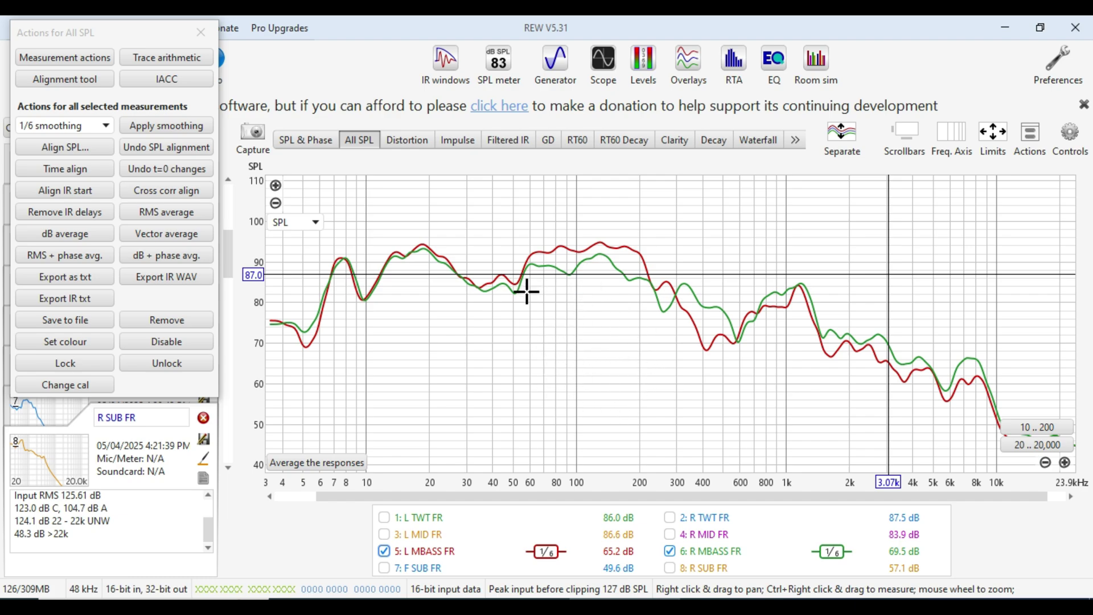
# Read the midbass levels at 206 Hz and 57.1 Hz, then hide 5: L MBASS FR
pyautogui.click(642, 251)
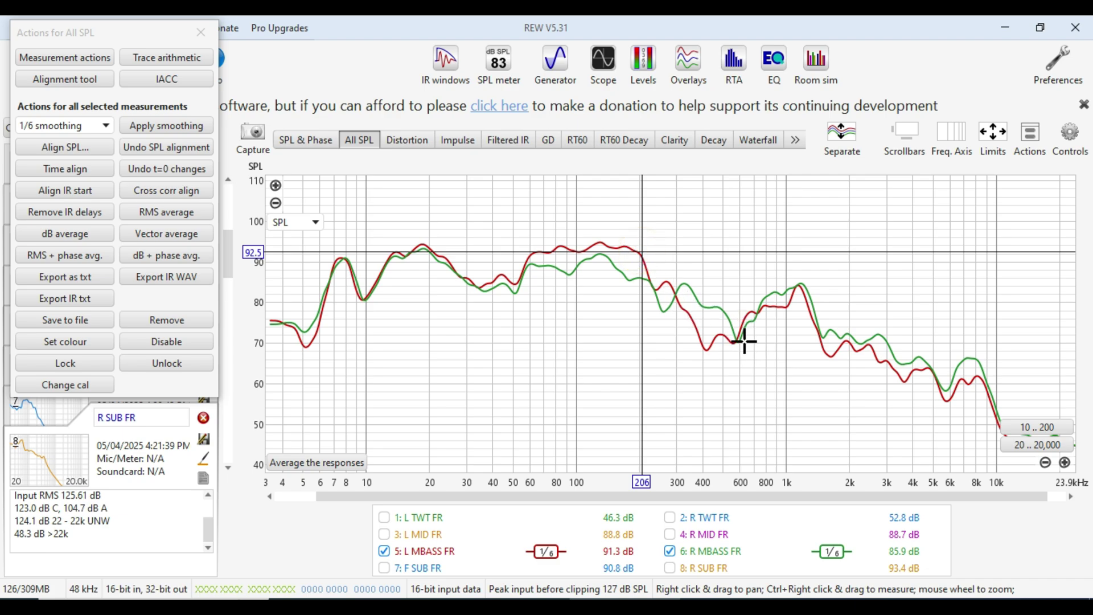
pyautogui.click(527, 262)
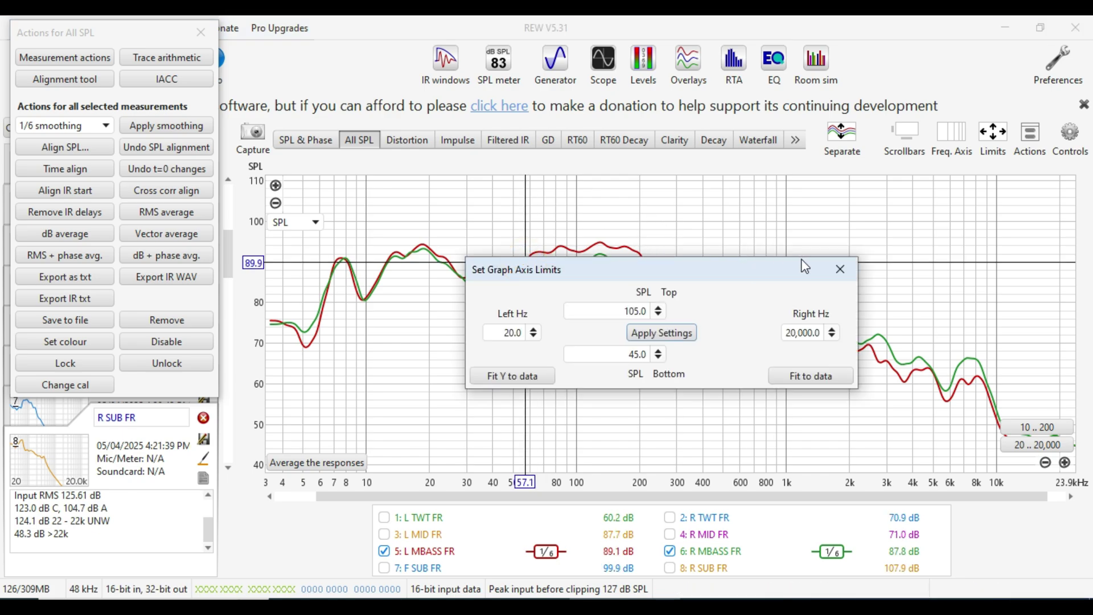
pyautogui.click(839, 269)
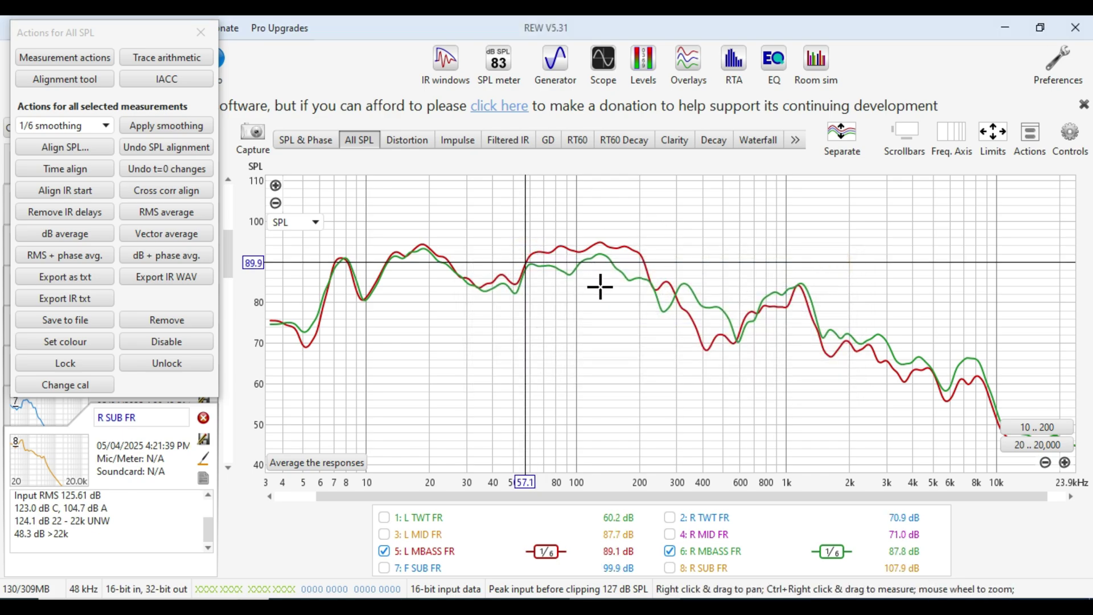
pyautogui.click(433, 552)
# Hide 6: R MBASS FR, overlay 7: F SUB FR and 8: R SUB FR, and read levels at 101 Hz
pyautogui.click(681, 554)
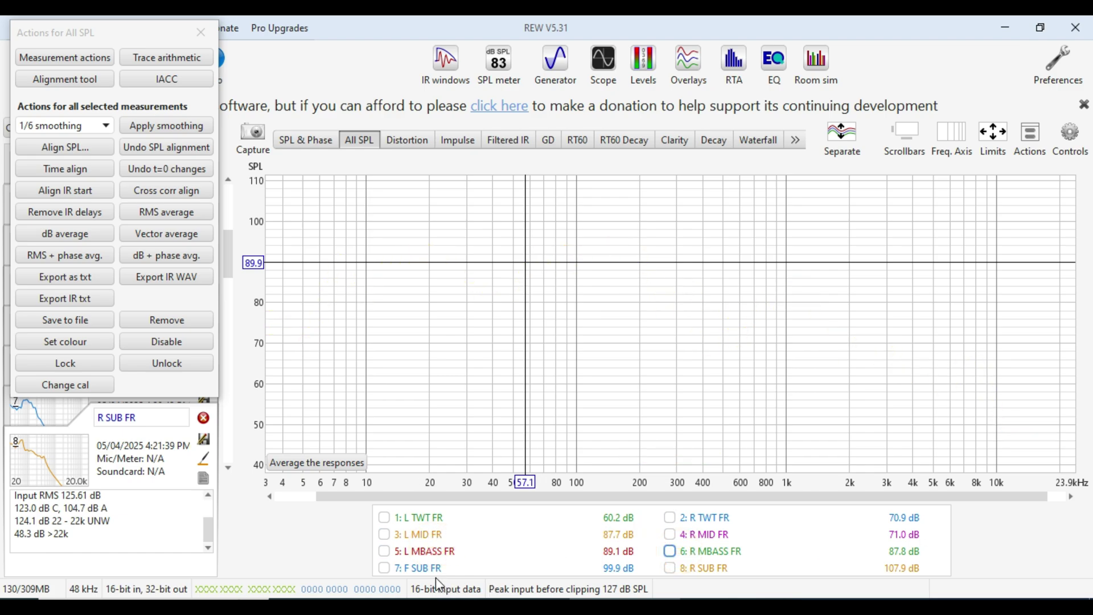
pyautogui.click(435, 567)
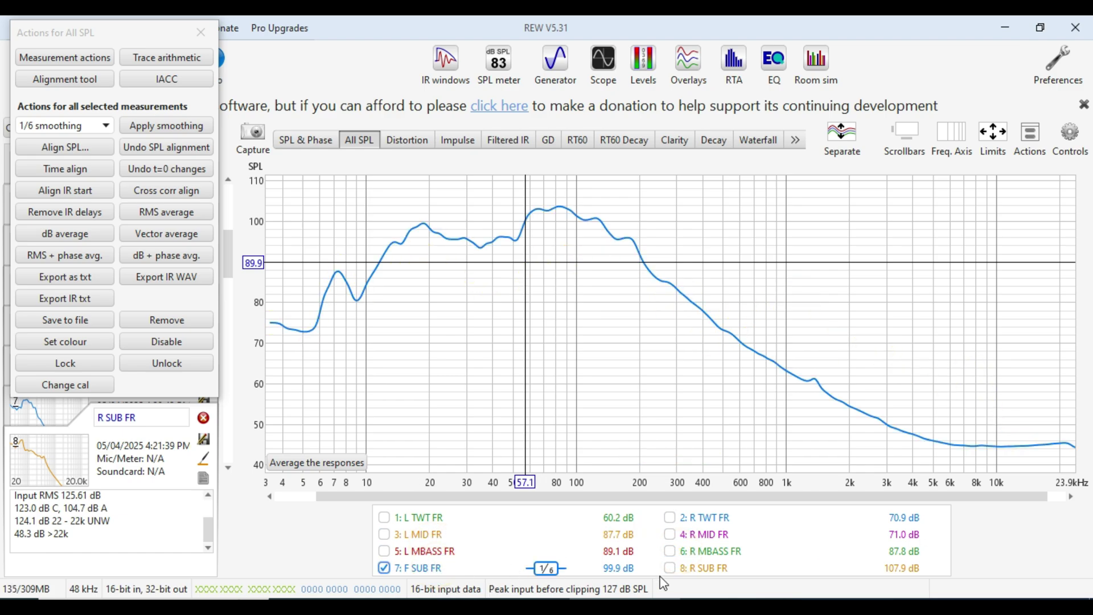
pyautogui.click(672, 568)
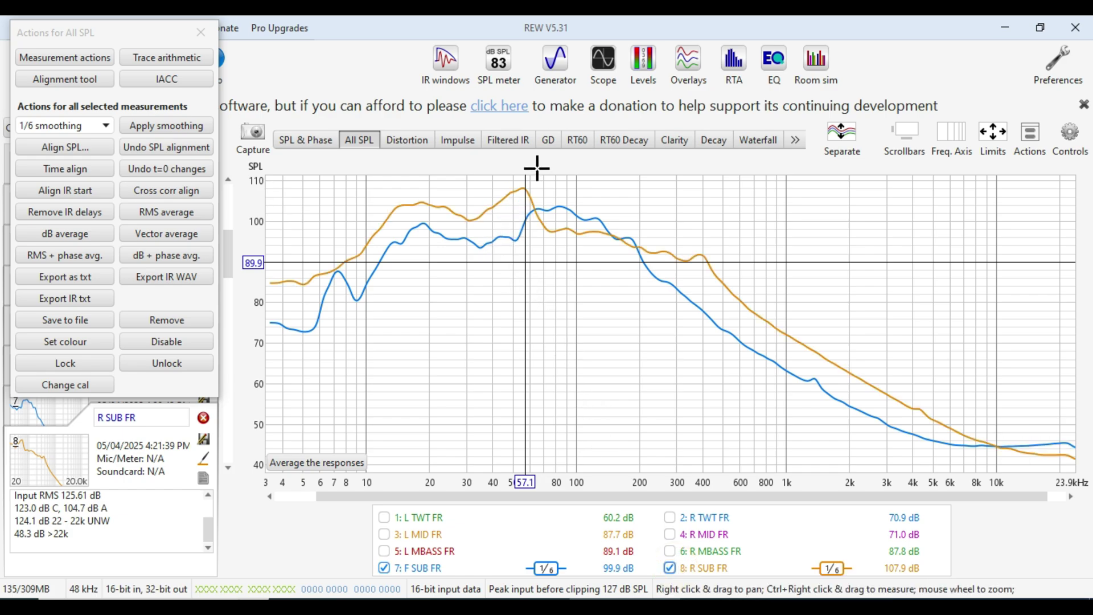
pyautogui.moveTo(524, 183)
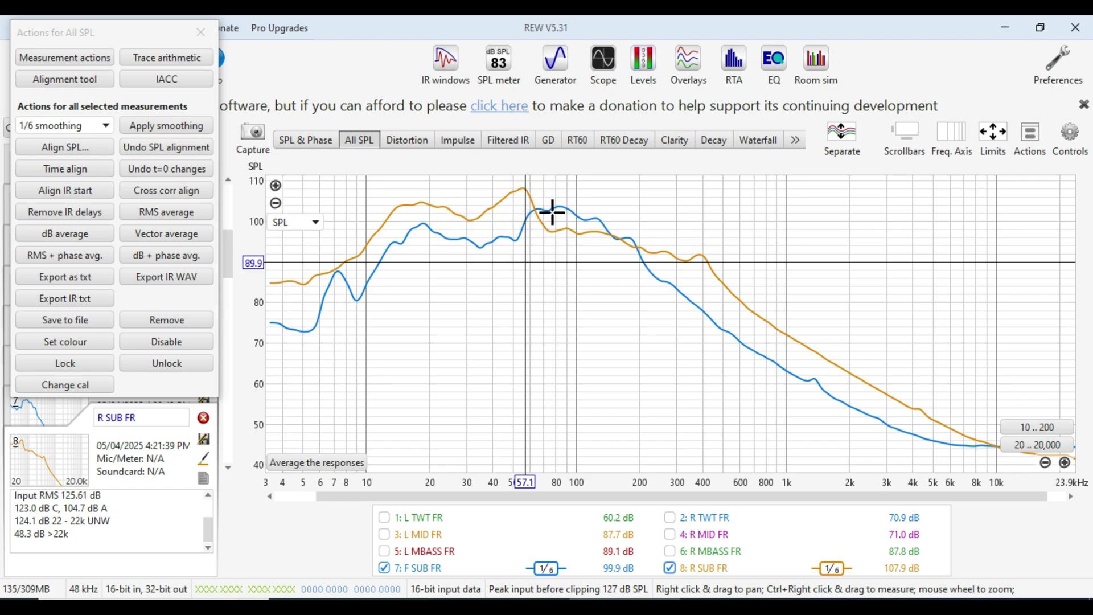
pyautogui.click(576, 208)
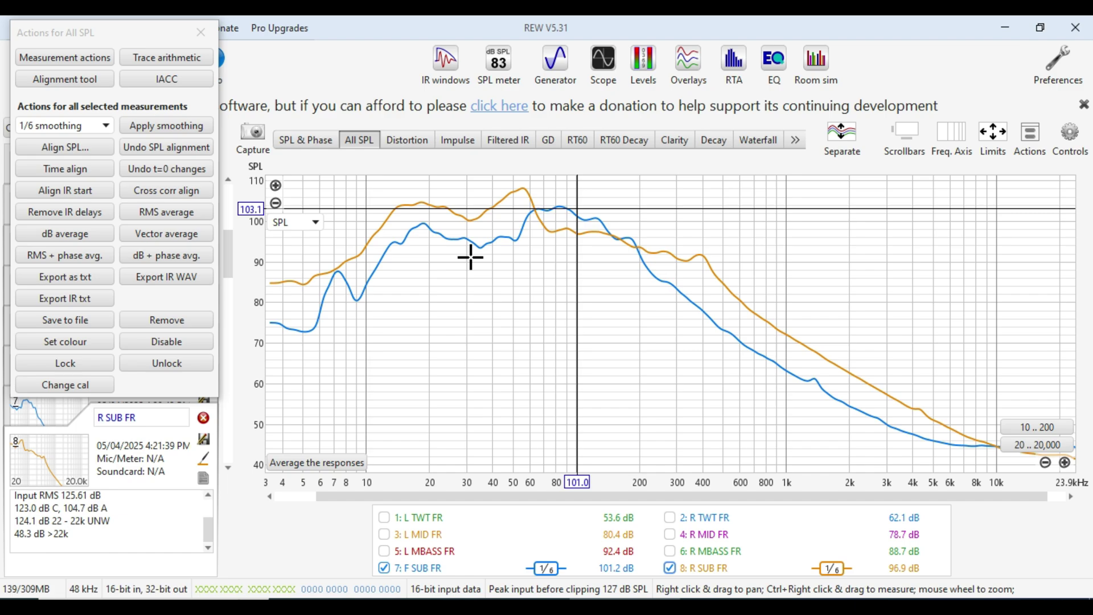
# Use the legend's Select All option to overlay all eight 1/6-smoothed measurements again
pyautogui.rightClick(483, 553)
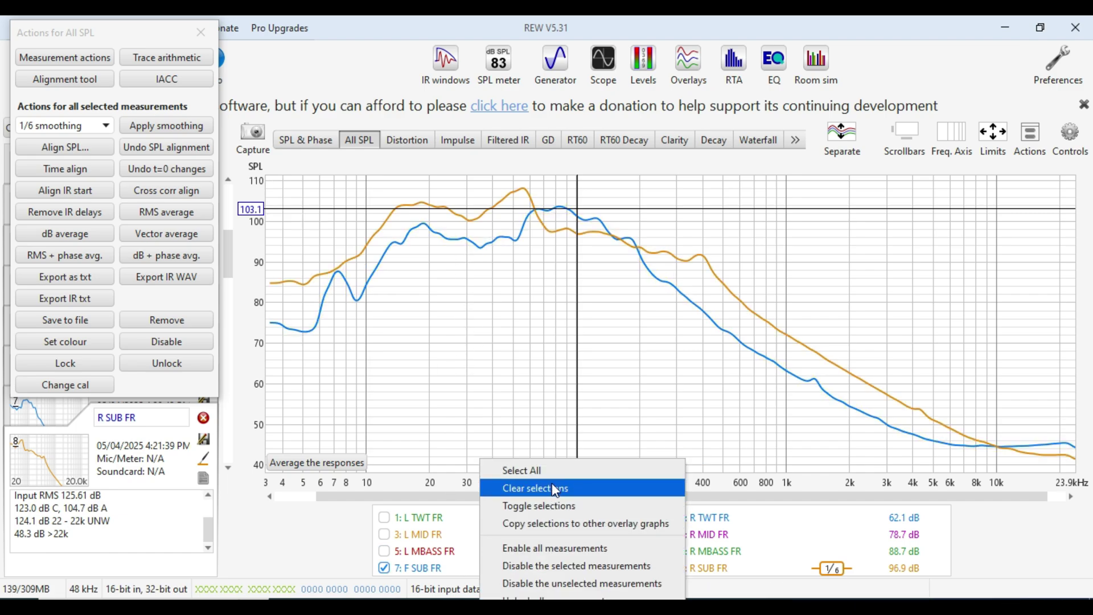
pyautogui.click(550, 470)
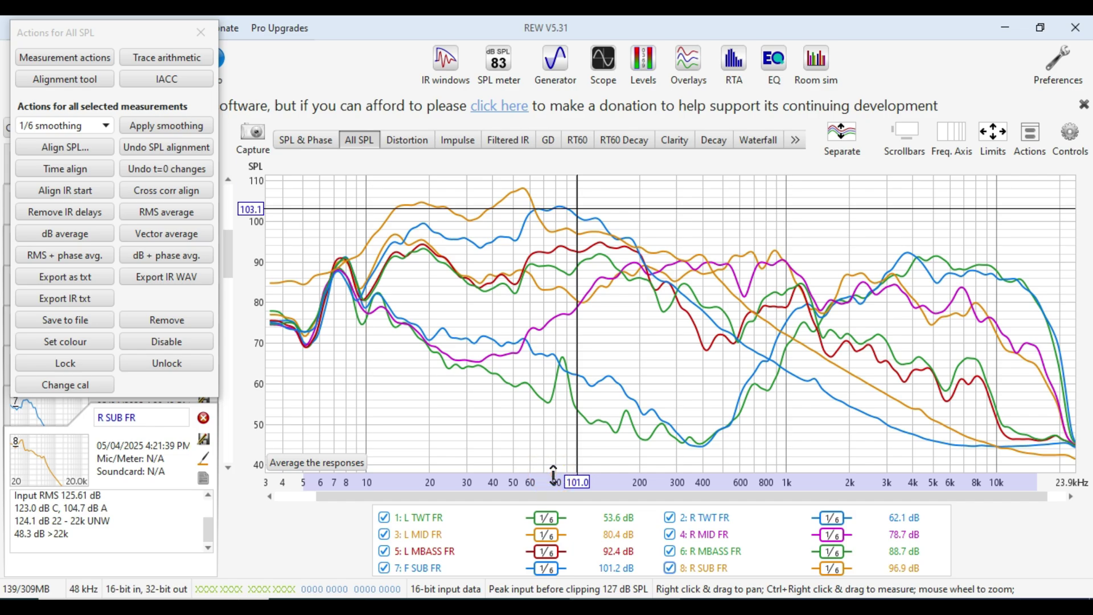